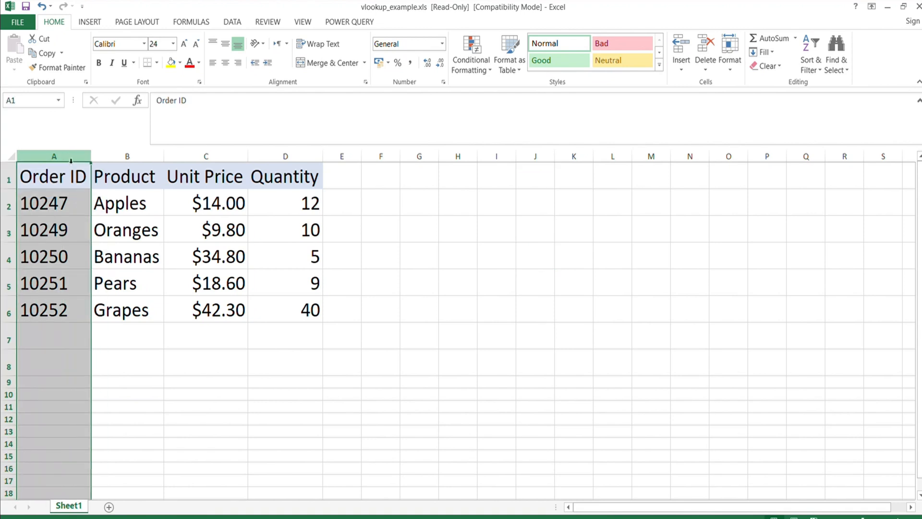
left_click(129, 157)
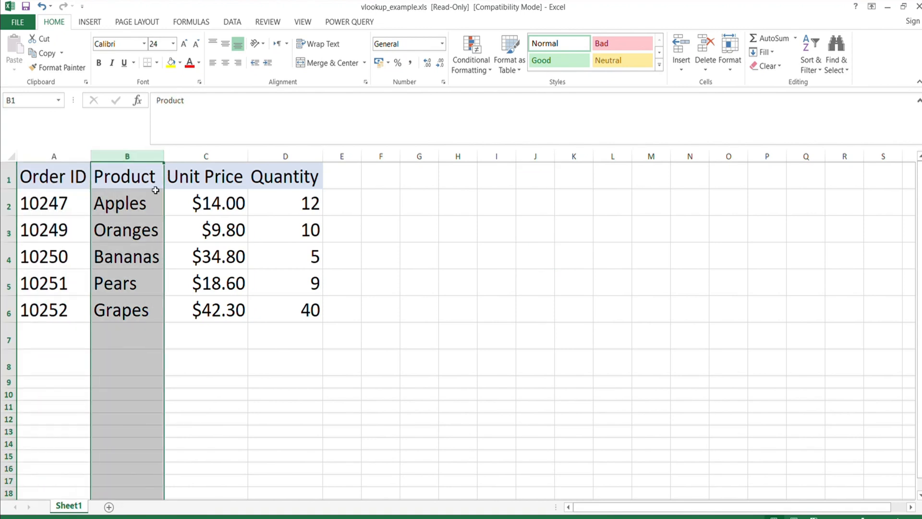
left_click(210, 155)
left_click(270, 155)
left_click_drag(381, 202, 342, 202)
left_click_drag(59, 202, 289, 310)
left_click(363, 294)
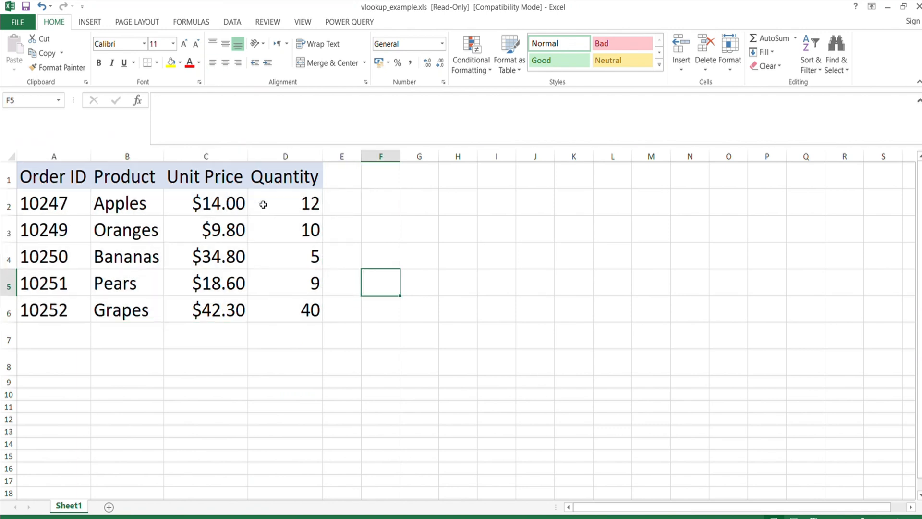
Apply all borders to the order table in A1:D6.
left_click_drag(55, 186, 284, 310)
left_click(177, 174)
left_click(407, 273)
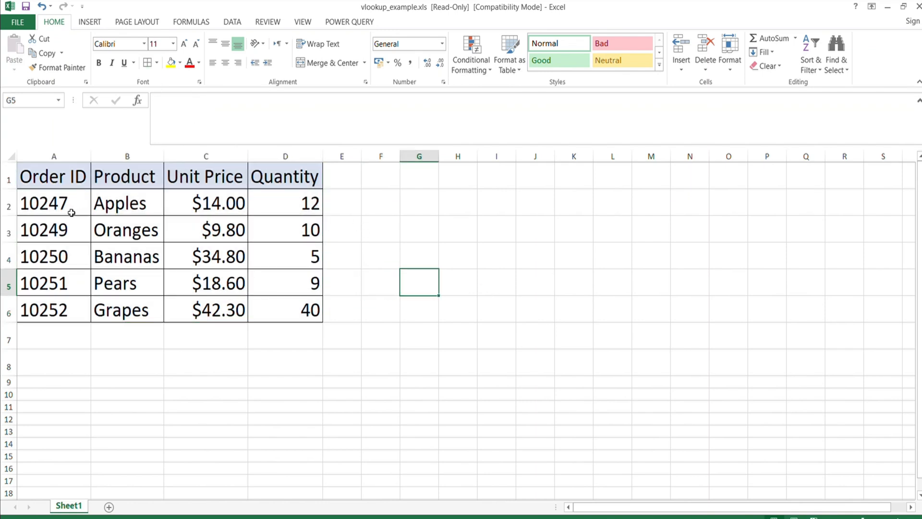
left_click(59, 255)
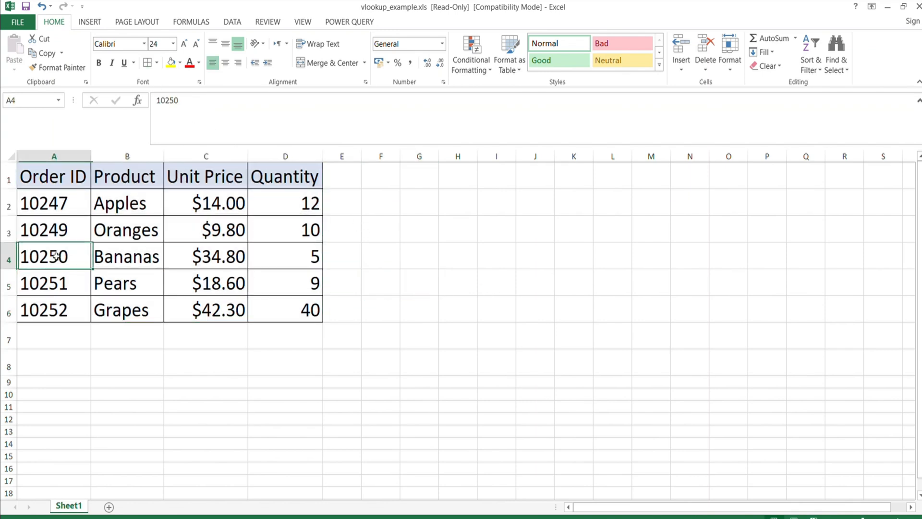
left_click(297, 252)
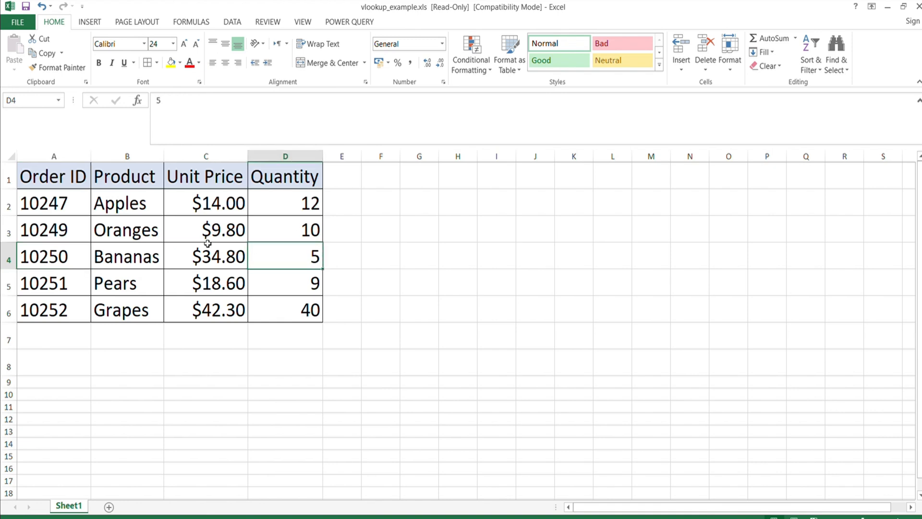
Widen column H to about three times its width and raise the font size in cell H2 to 18.
left_click(464, 207)
left_click_drag(478, 156, 561, 157)
type("=")
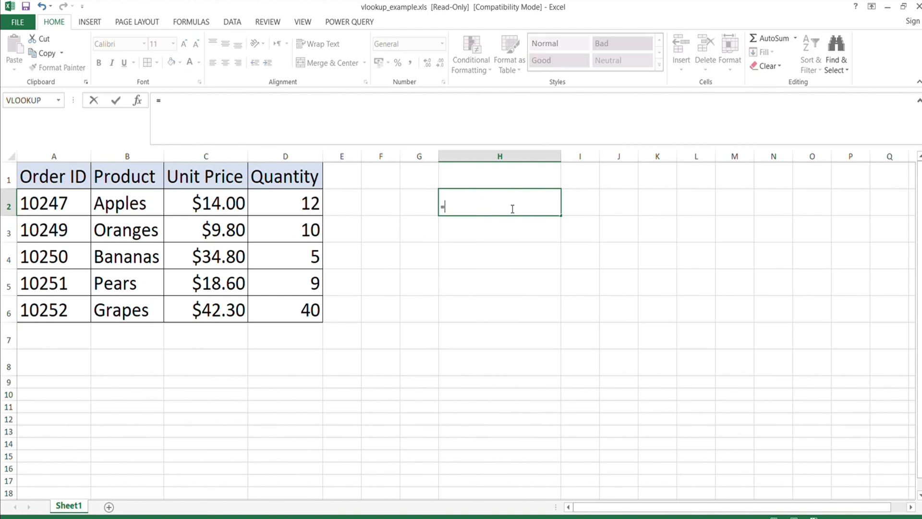
key("BackSpace")
left_click(183, 43)
left_click(183, 44)
Start a VLOOKUP formula in H2 with lookup value A2 and table range A2:D6.
type("=vlookup(")
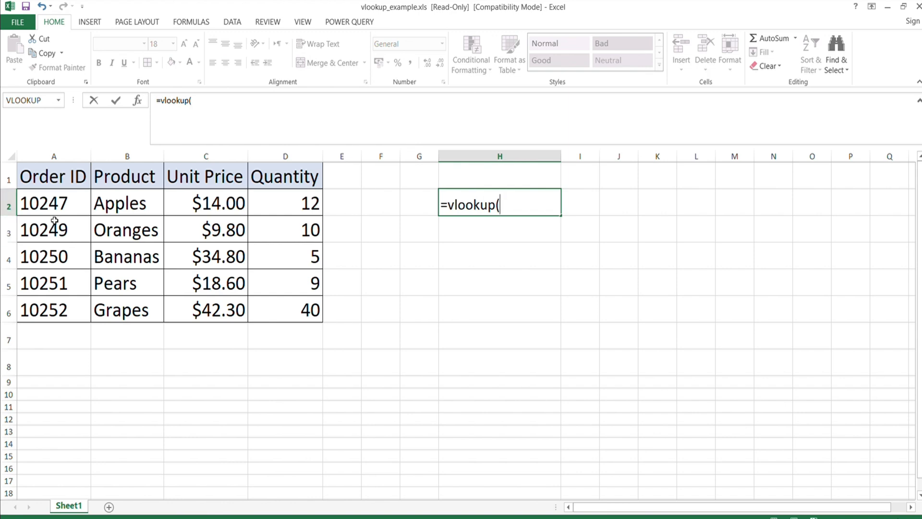
left_click(72, 205)
type(",")
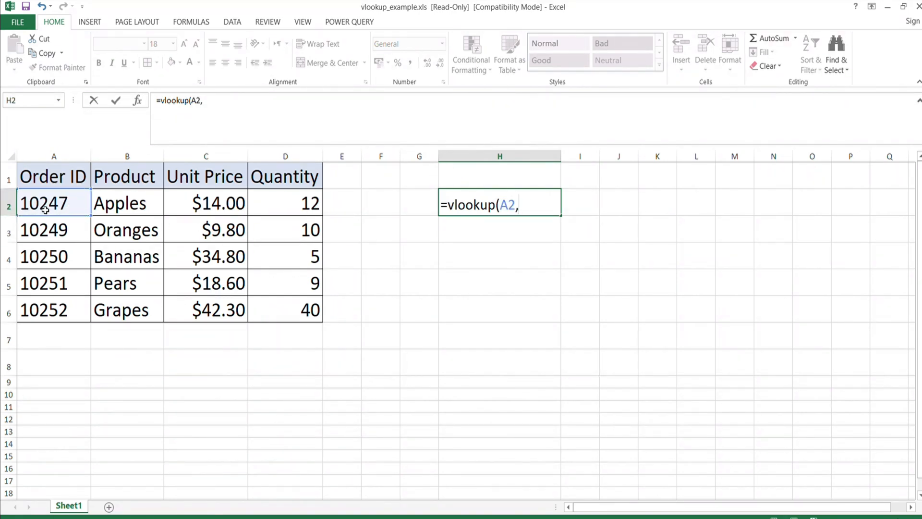
left_click_drag(67, 205, 284, 313)
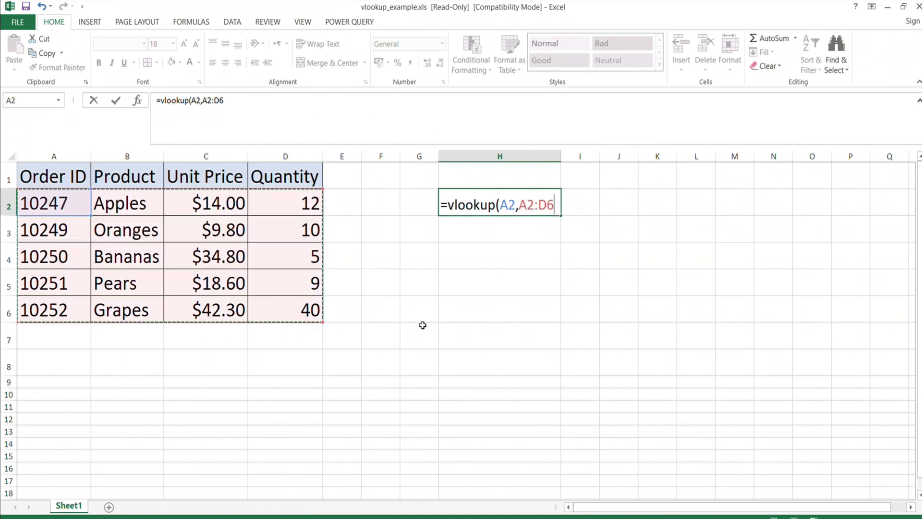
type(",")
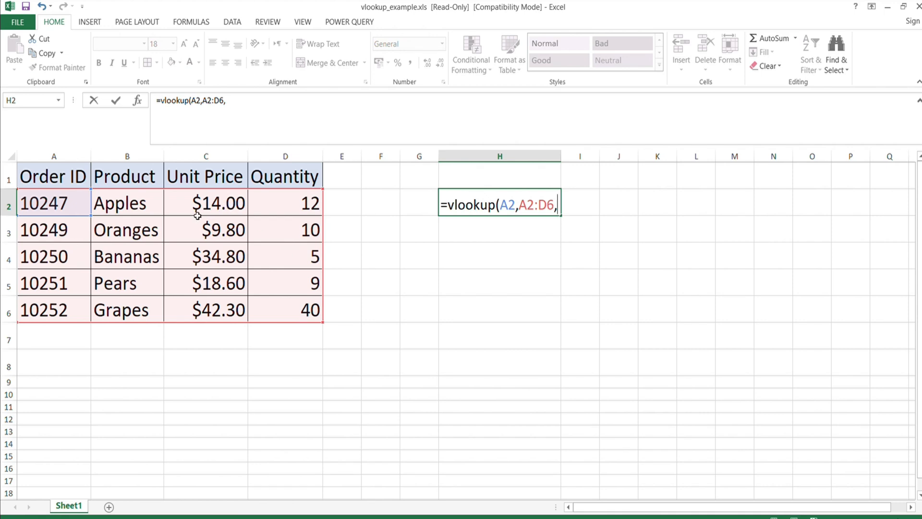
left_click(206, 157)
left_click(141, 157)
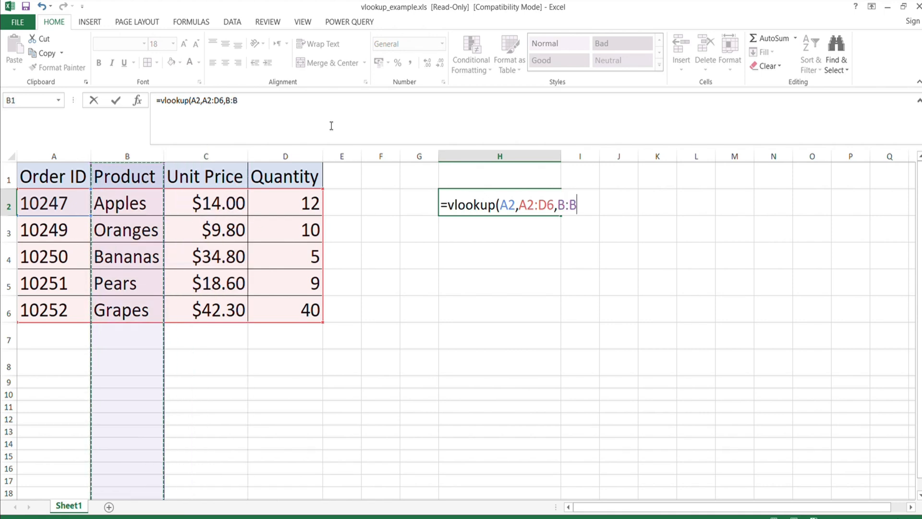
left_click(301, 158)
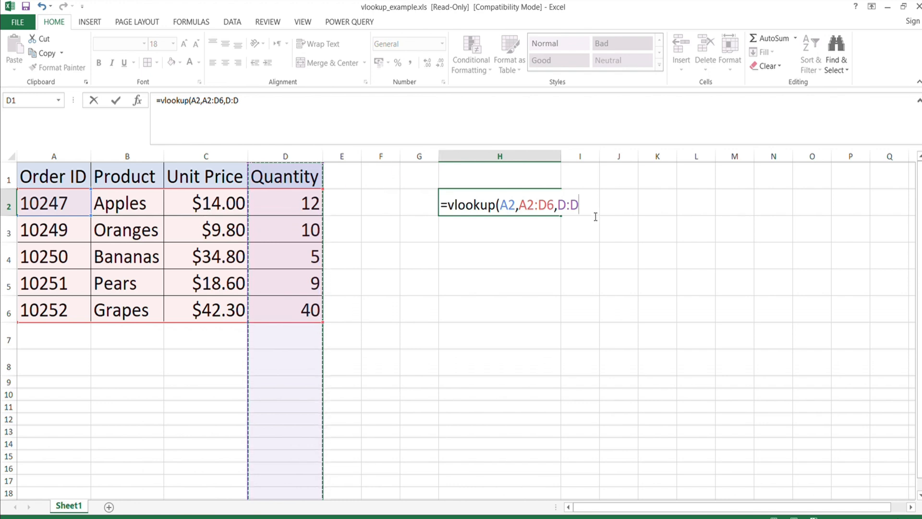
key("BackSpace")
key("BackSpace")
key("BackSpace")
Complete the VLOOKUP formula in H2 with column index 3 and exact match 0.
type("3")
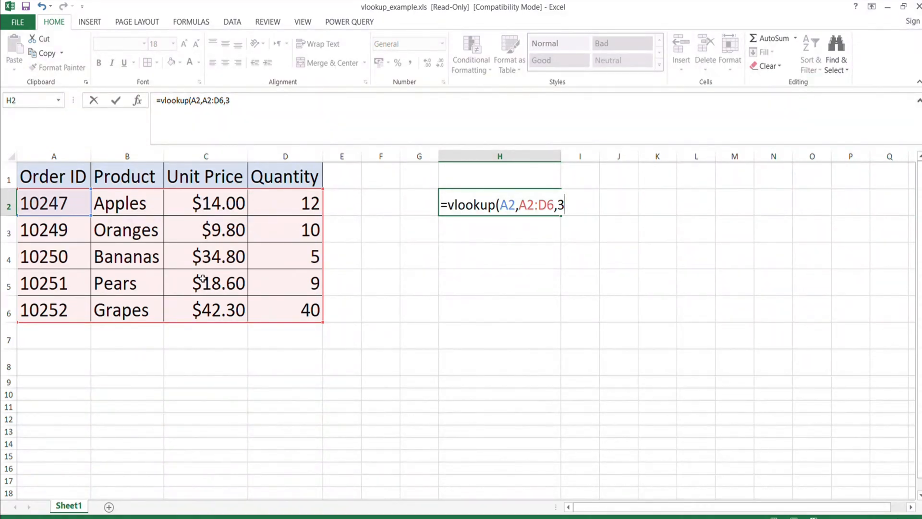
type(",")
type("0")
key("Return")
Increase the font size of cell H2 and the whole of column H to 24.
left_click(529, 206)
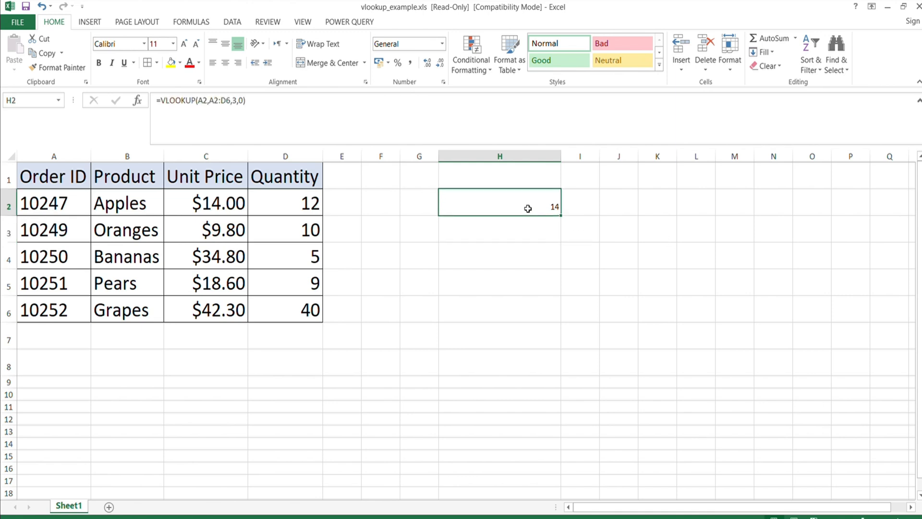
left_click(183, 45)
left_click(183, 44)
left_click(183, 44)
left_click(183, 44)
left_click(183, 44)
left_click(497, 153)
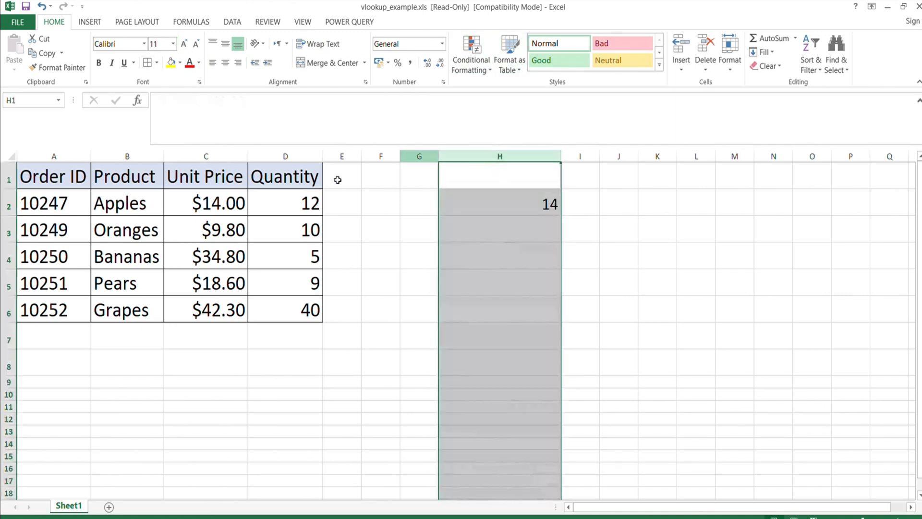
left_click(183, 44)
left_click(183, 45)
left_click(183, 44)
left_click(183, 45)
left_click(183, 45)
left_click(183, 45)
left_click(183, 44)
left_click(537, 230)
Fill the VLOOKUP formula from H2 down through H6.
left_click(553, 193)
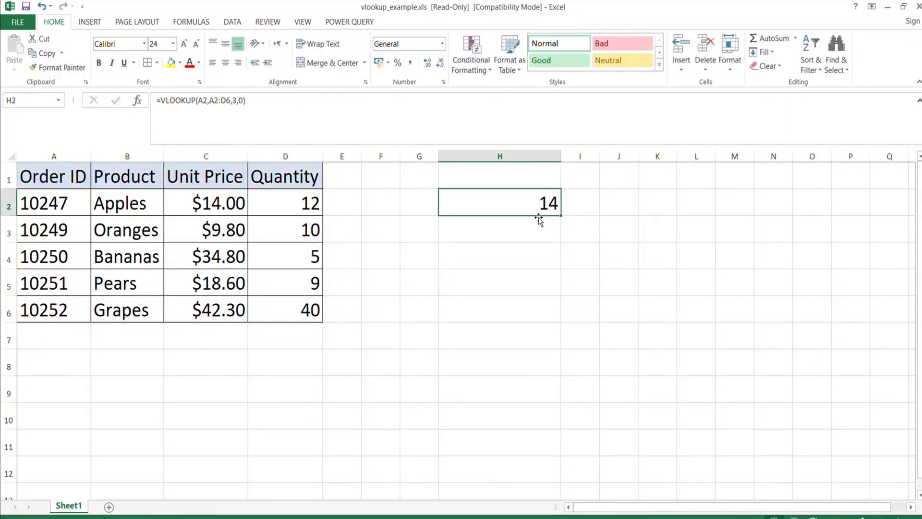
left_click_drag(561, 218, 543, 319)
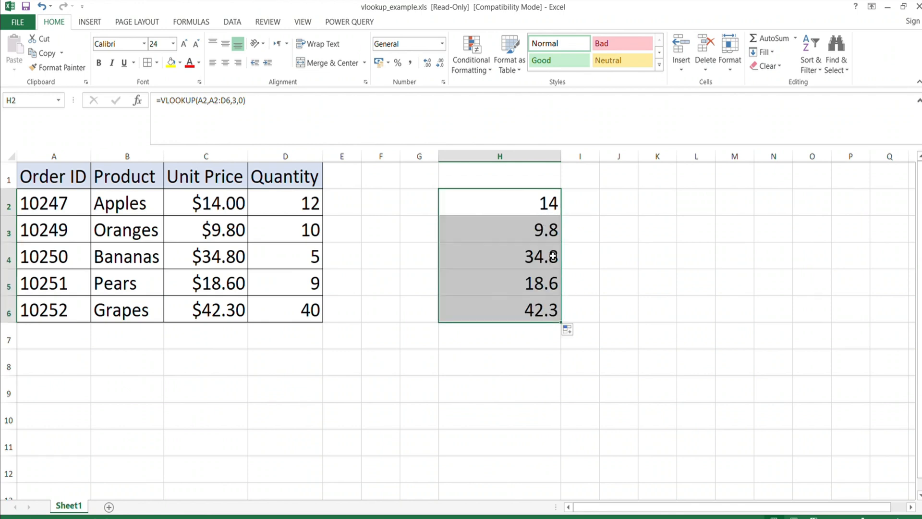
left_click(532, 207)
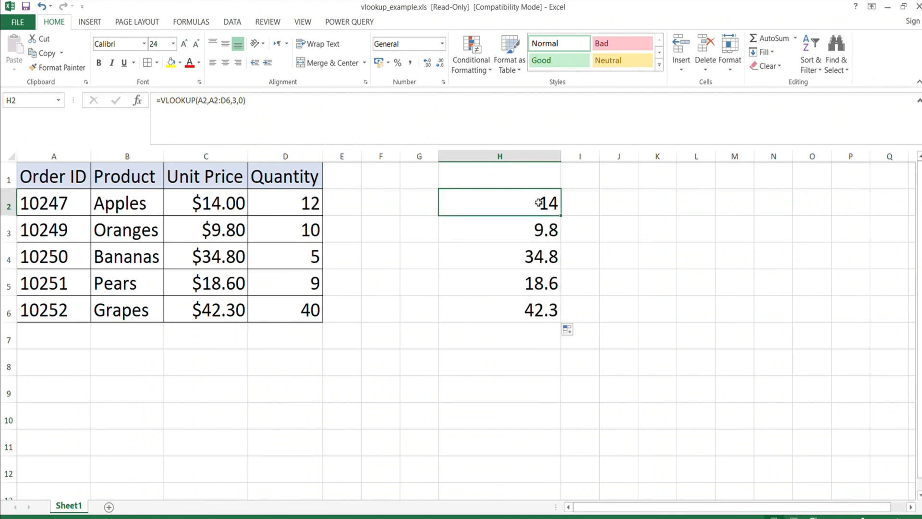
left_click_drag(250, 102, 122, 94)
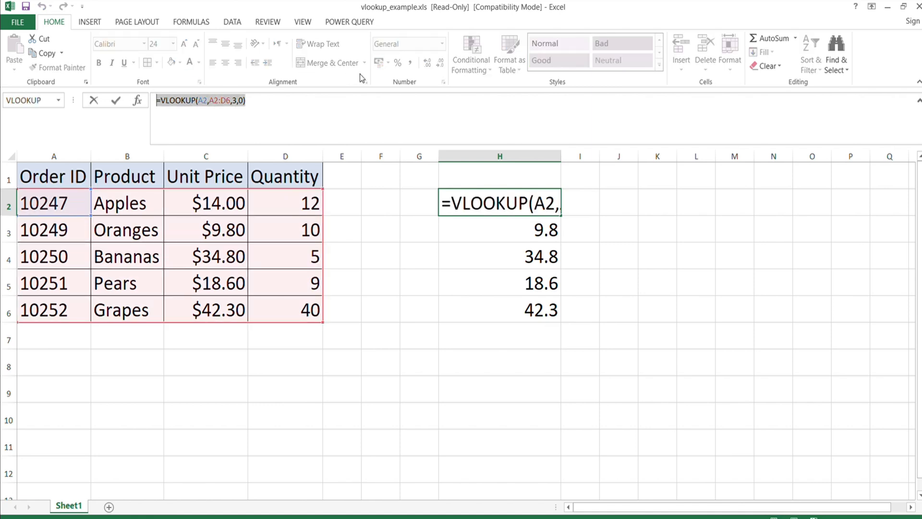
type("=")
left_click(584, 199)
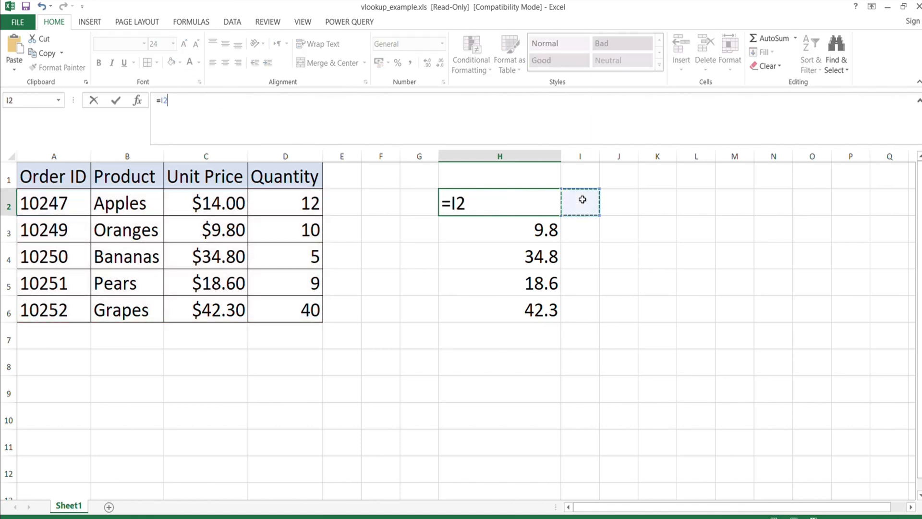
left_click_drag(193, 126, 128, 83)
key("ctrl+z")
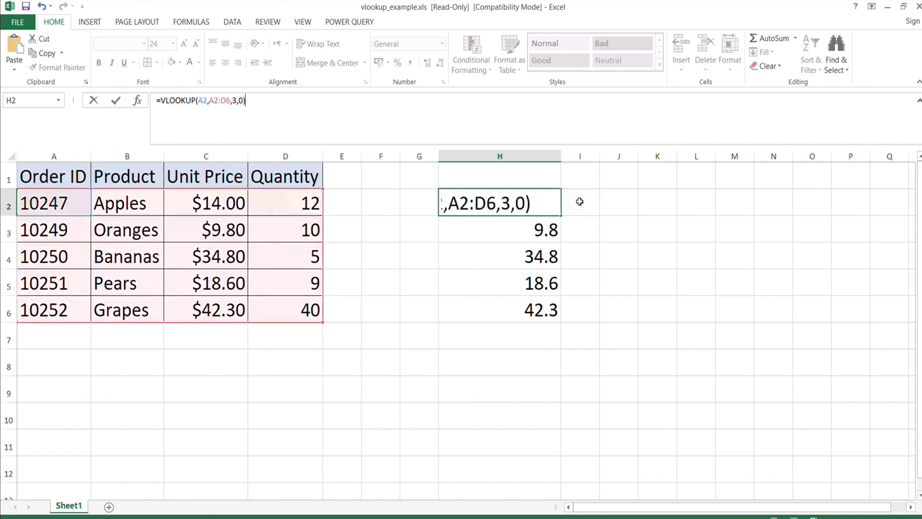
key("ctrl+y")
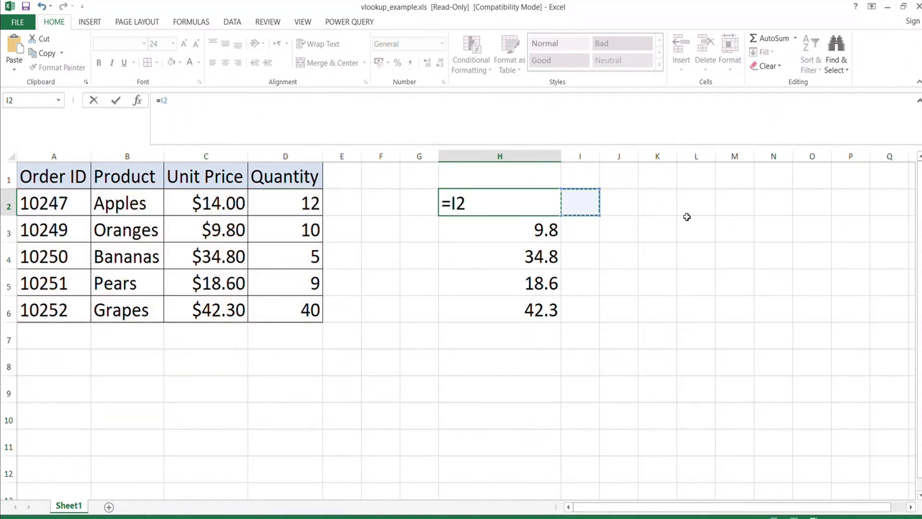
key("Escape")
left_click(635, 211)
left_click(586, 203)
left_click(337, 123)
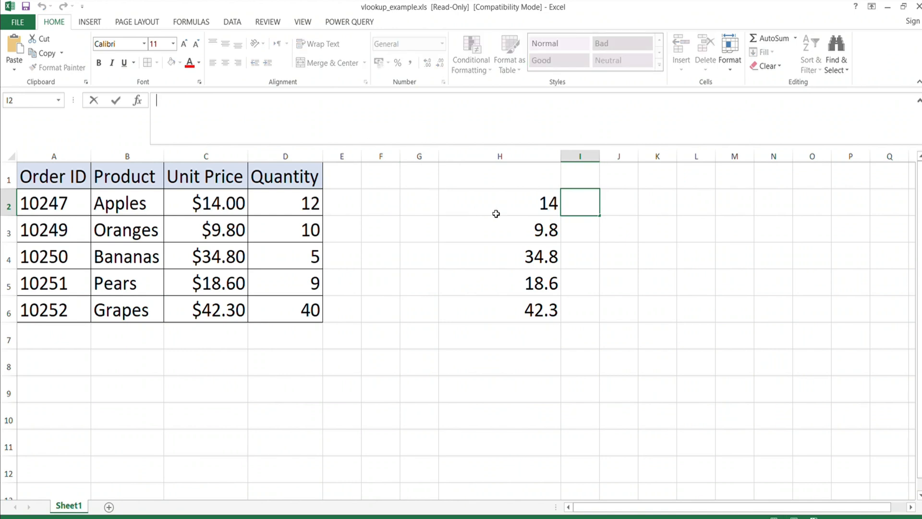
Copy the full VLOOKUP formula text from cell H2 without altering the cell.
left_click(488, 196)
left_click_drag(281, 123, 219, 73)
key("ctrl+c")
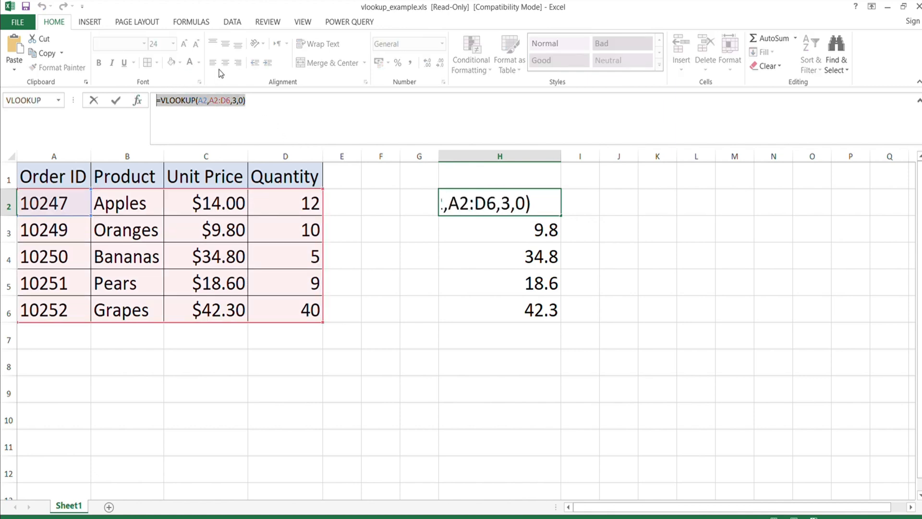
key("Escape")
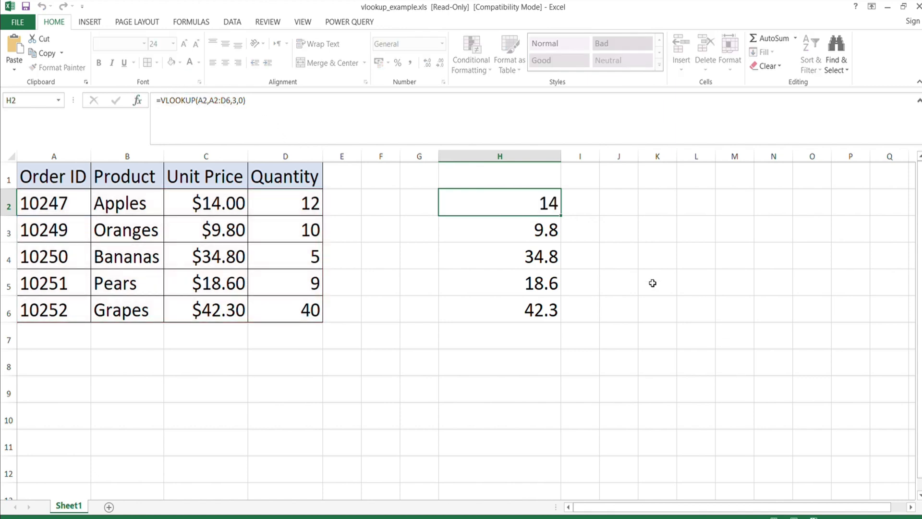
Widen column I, then paste the copied formula into I2 with column index 4, giving =VLOOKUP(A2,A2:D6,4,0).
left_click(585, 214)
left_click_drag(605, 157, 711, 156)
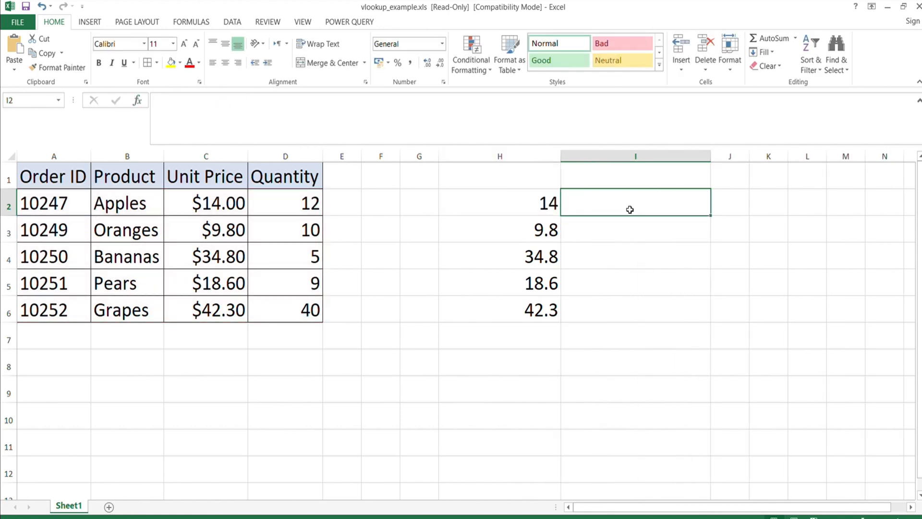
key("ctrl+v")
left_click(236, 99)
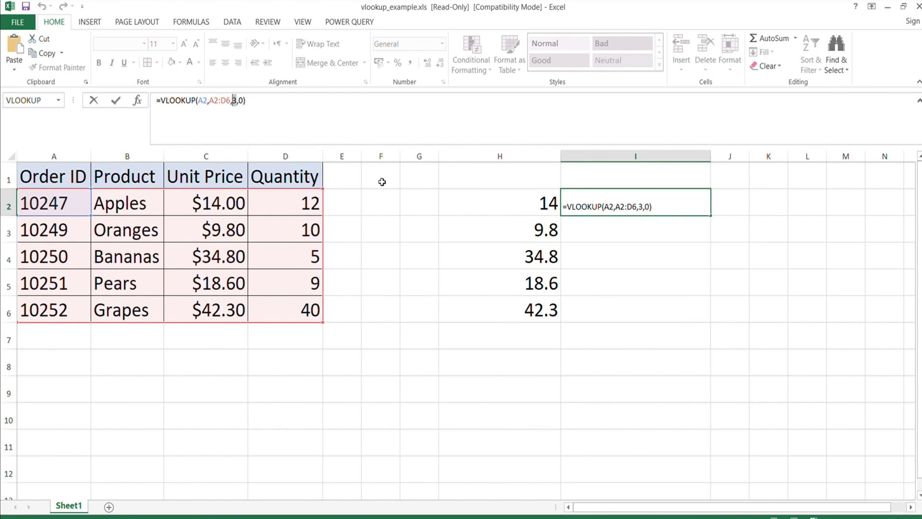
key("Return")
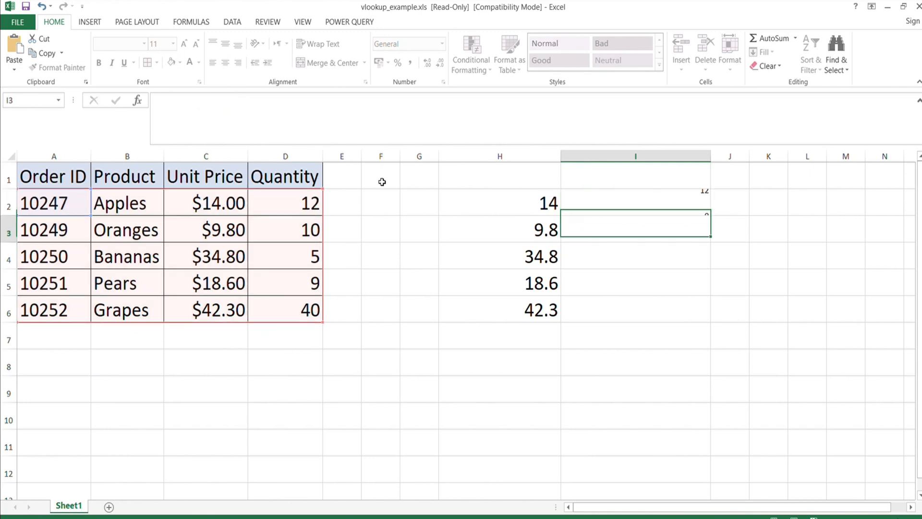
Fill the I2 formula down through I6 and increase the font size of cells I2:I6.
left_click(652, 199)
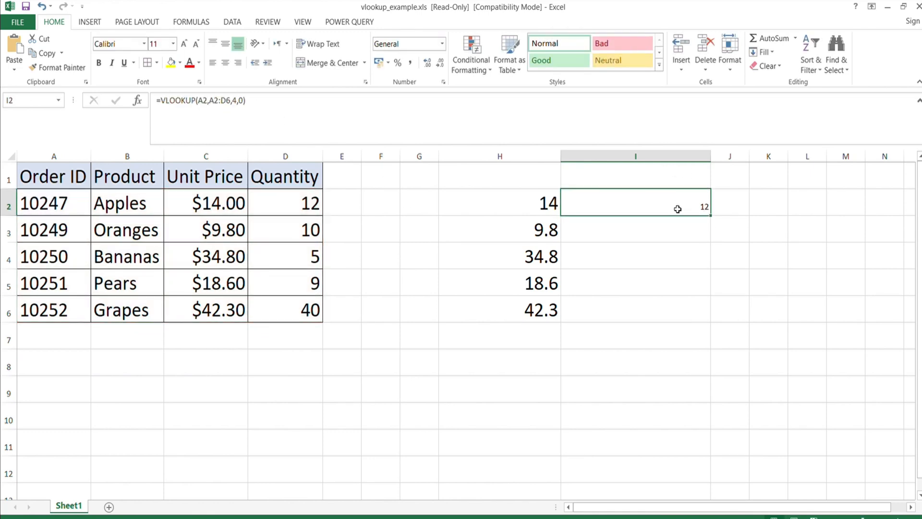
left_click_drag(711, 216, 702, 327)
left_click(184, 44)
left_click(184, 44)
left_click(184, 44)
left_click(184, 44)
left_click(732, 266)
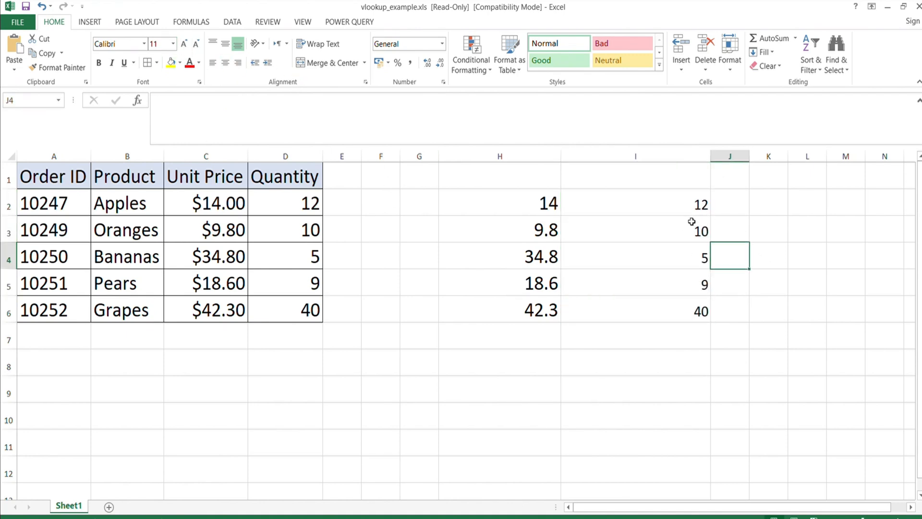
Enter the formula =VLOOKUP(A2,A2:D6,2,0) in cell K2 by pasting the copied formula with column index 2.
left_click(771, 207)
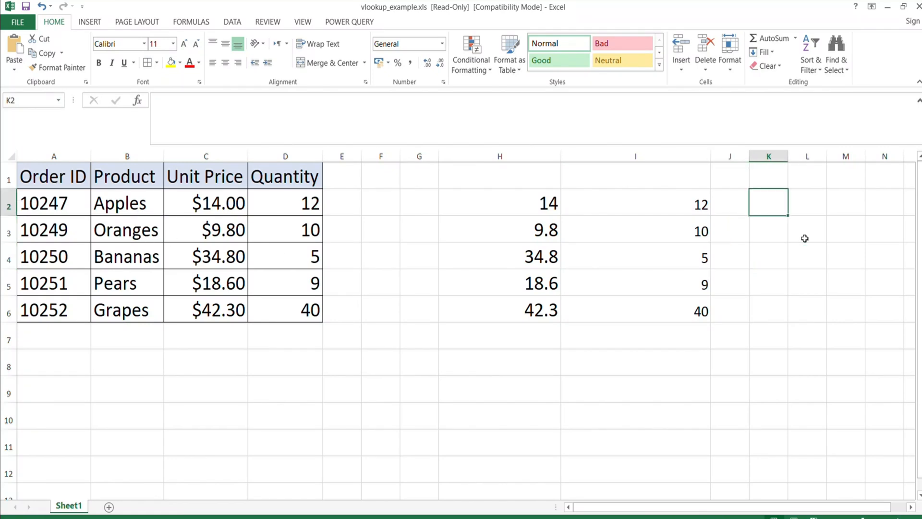
type("=")
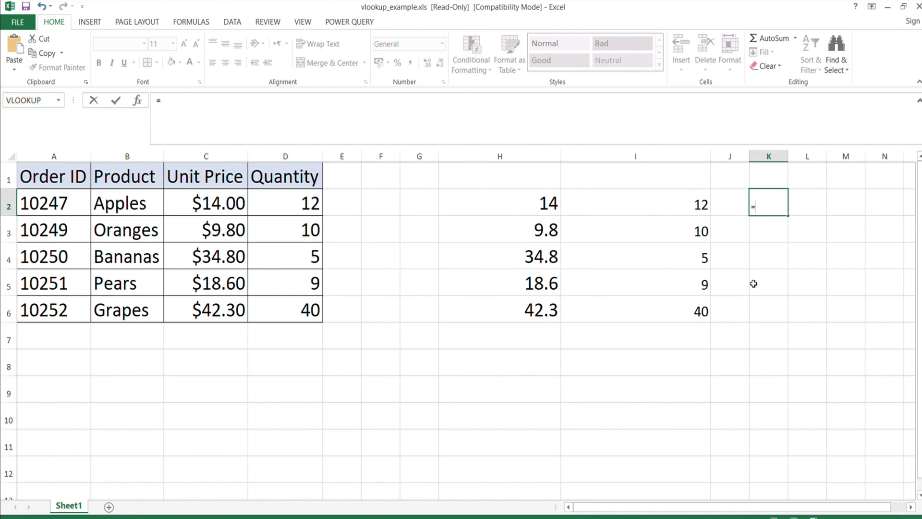
key("BackSpace")
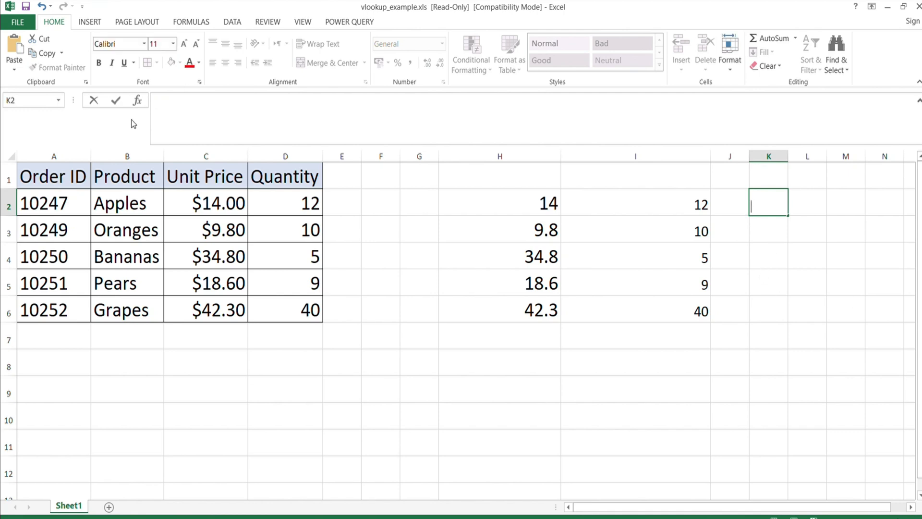
left_click(191, 118)
type("=VLOOKUP(A2,A2:D6,3,0)")
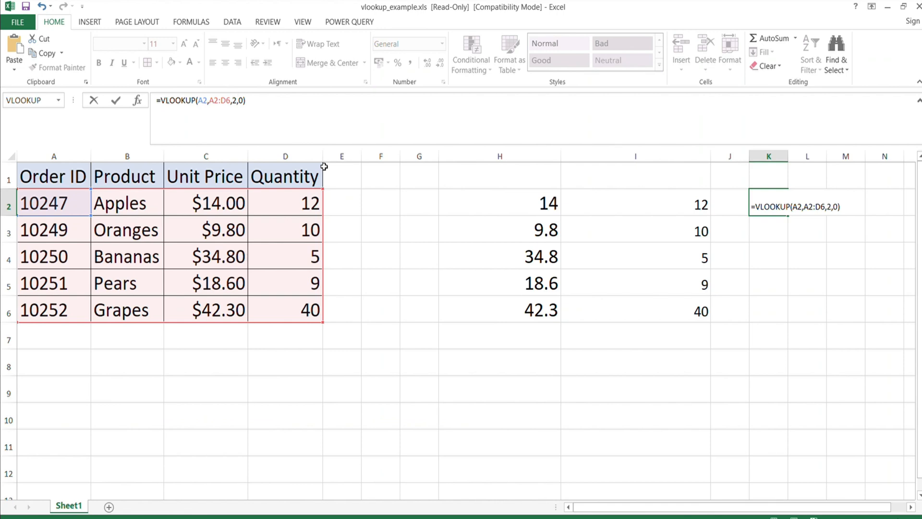
key("Return")
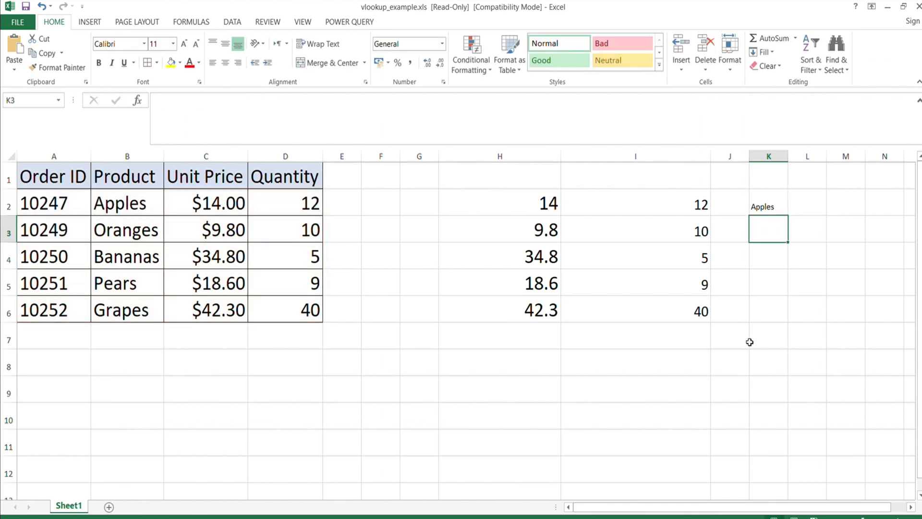
Fill the product lookup formula in K2 down through K6.
left_click(775, 201)
mouse_move(788, 219)
left_mouse_down()
mouse_move(776, 307)
mouse_move(782, 217)
left_mouse_up()
left_click_drag(778, 278, 771, 317)
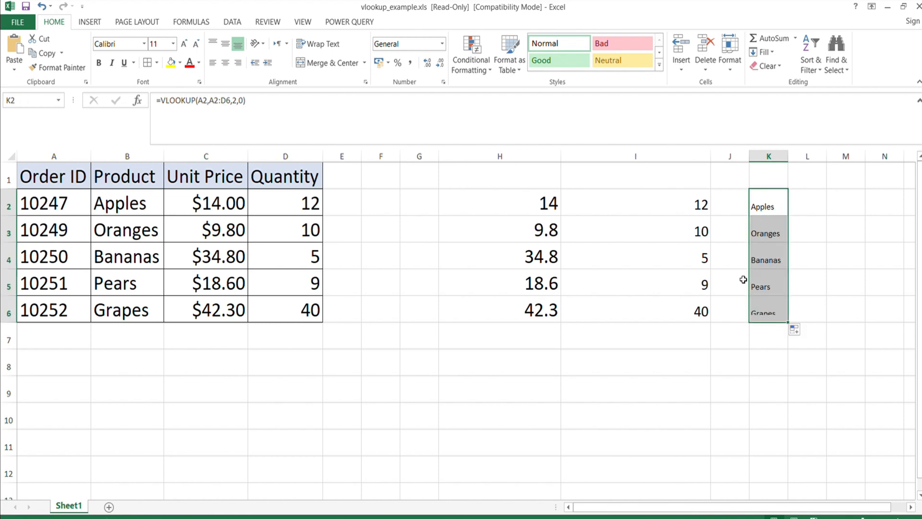
left_click(534, 388)
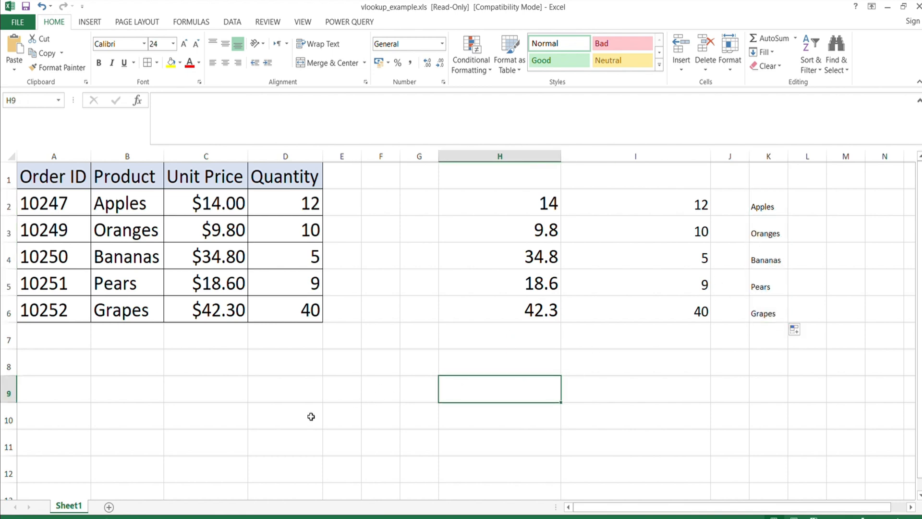
left_click(279, 417)
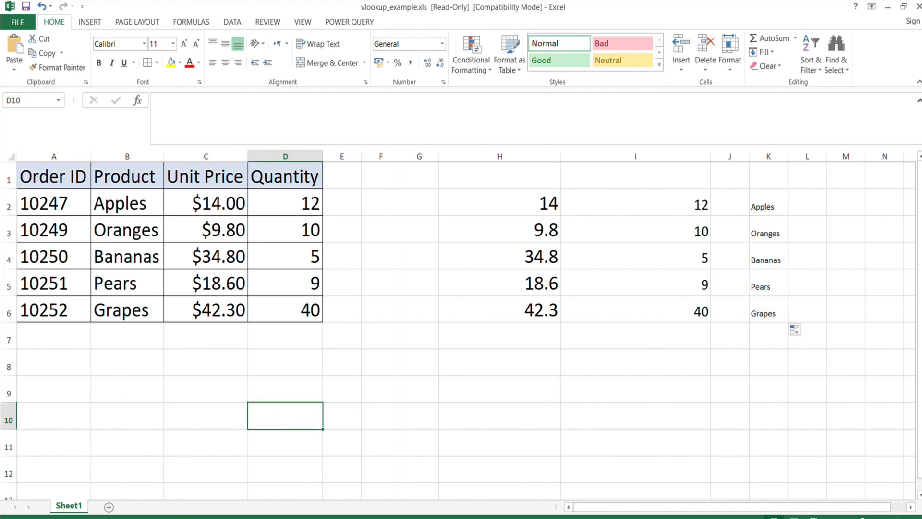
Add a second worksheet to the workbook and widen its column A.
left_click(108, 506)
left_click(69, 506)
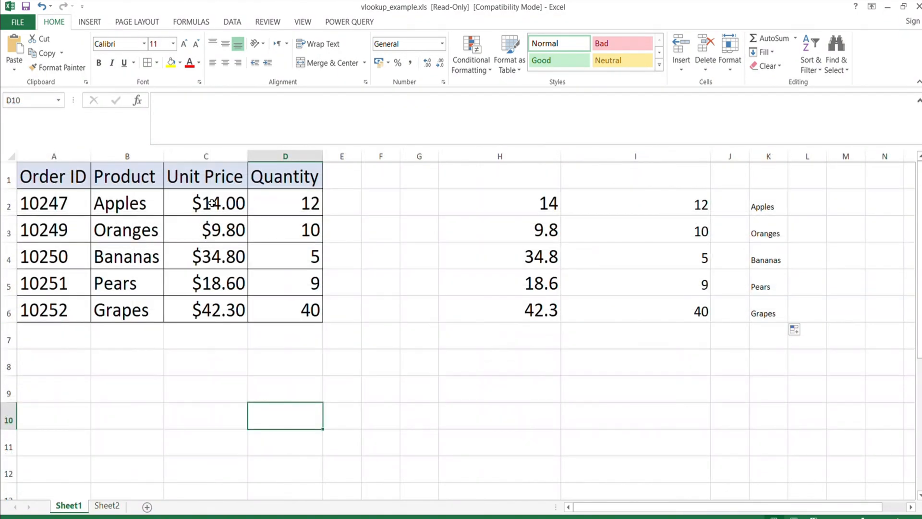
left_click(389, 319)
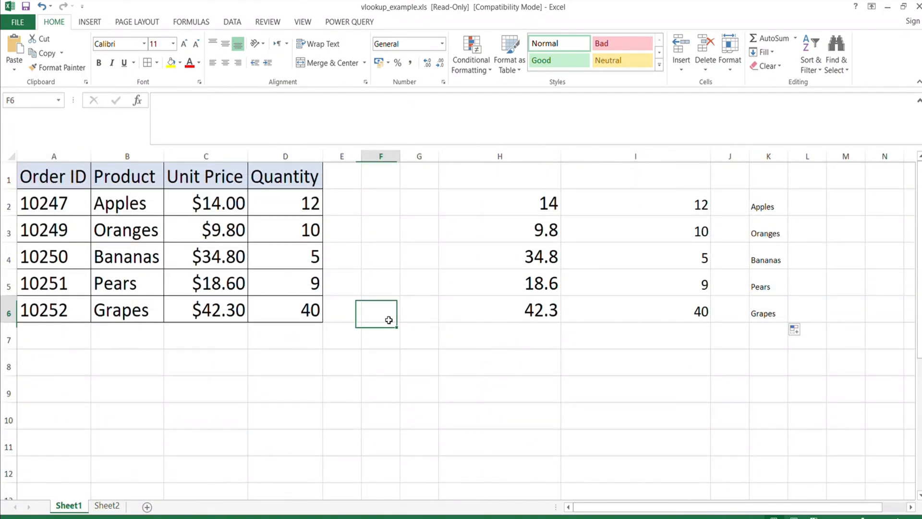
left_click(108, 507)
left_click_drag(56, 157, 80, 157)
Enter =VLOOKUP(Sheet1!A5,Sheet1!A2:D6,2,0) in cell D1 of Sheet2, taking the lookup value and table range from Sheet1.
left_click(183, 169)
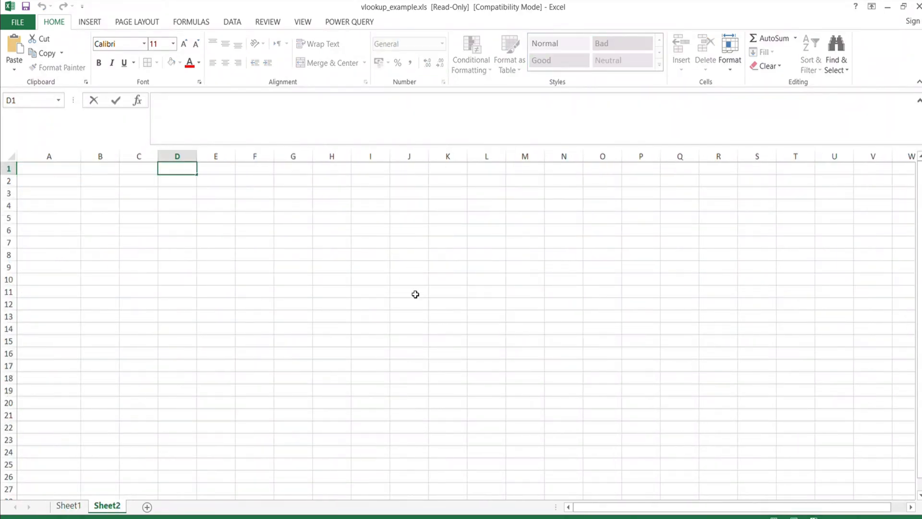
type("=v")
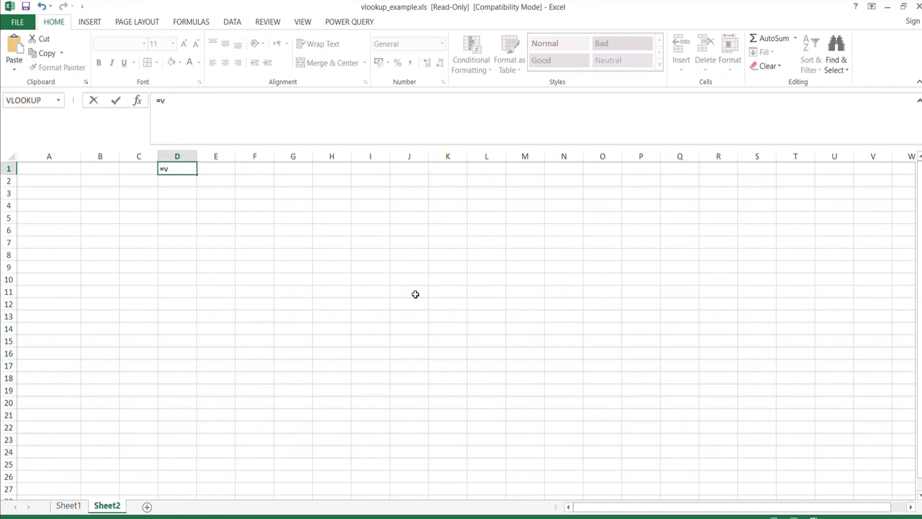
type("lookup(")
left_click(68, 505)
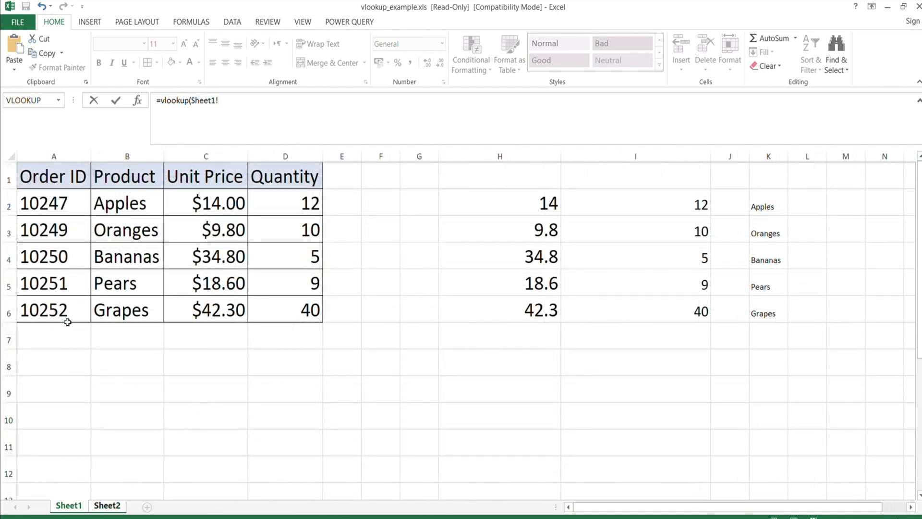
left_click(66, 283)
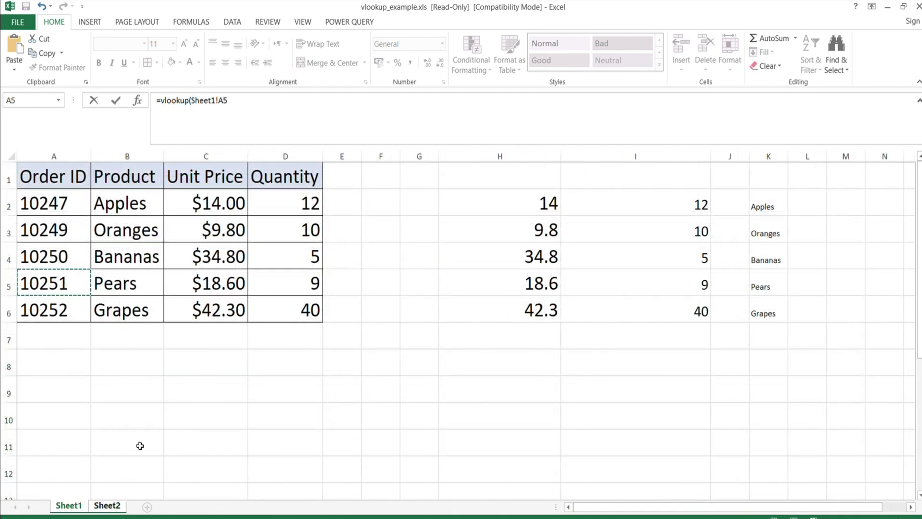
type(",")
left_click_drag(64, 204, 288, 310)
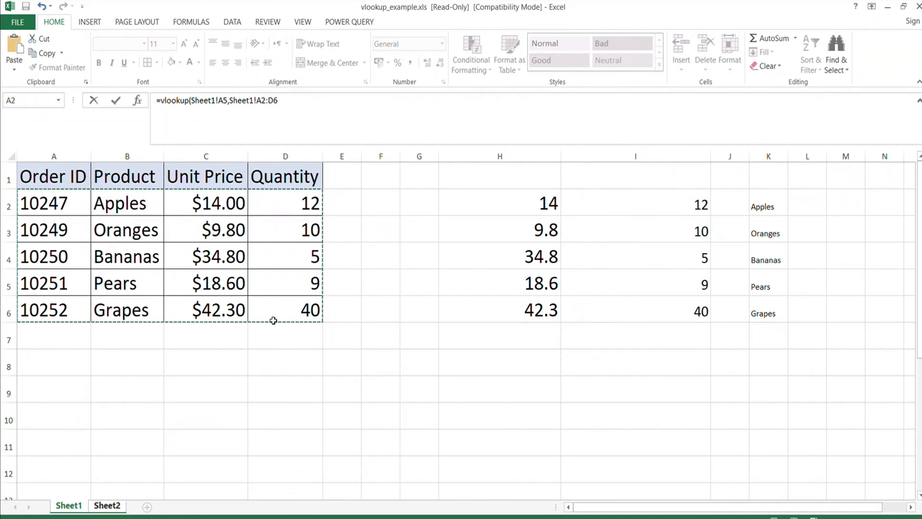
type(",")
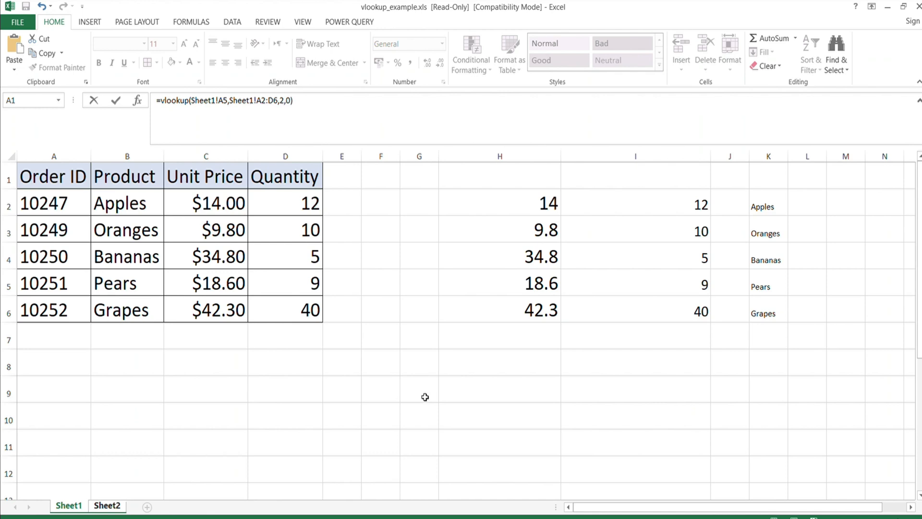
type("2,0)")
key("Return")
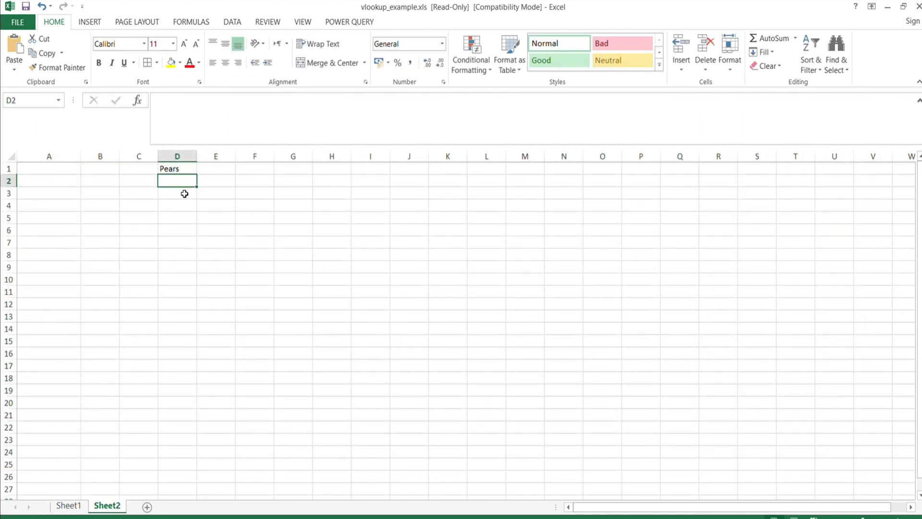
Compare the lookup result and formula in Sheet2's D1 with the order ID and product in row 5 of Sheet1.
left_click(177, 169)
left_click(69, 505)
left_click(120, 286)
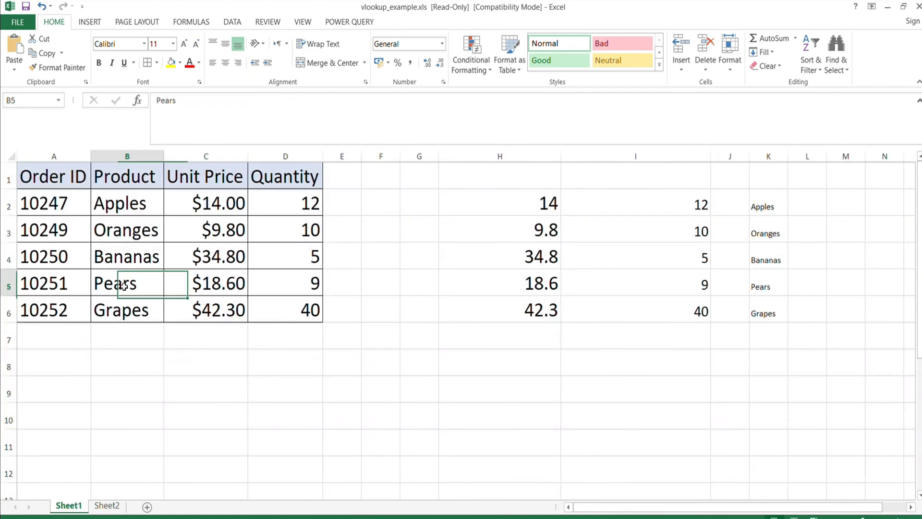
left_click(86, 284)
left_click(110, 284)
left_click(108, 506)
left_click(221, 193)
left_click(188, 172)
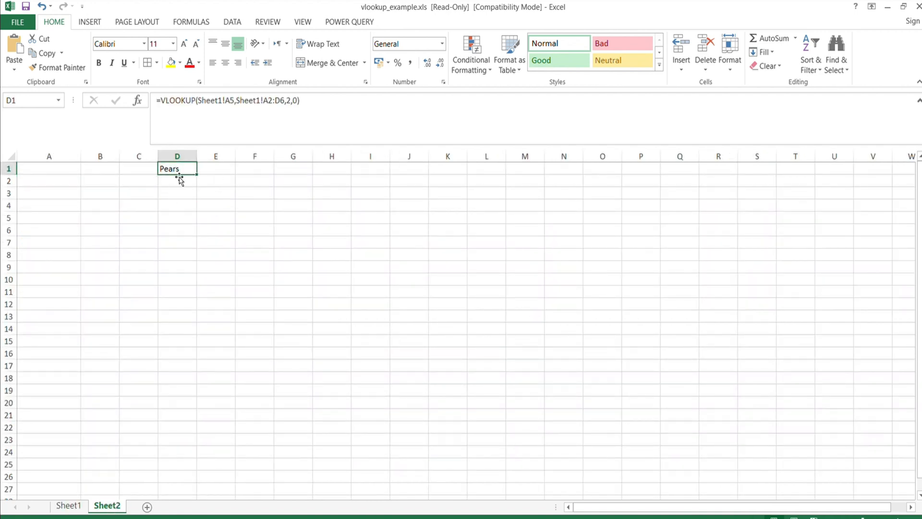
left_click(69, 506)
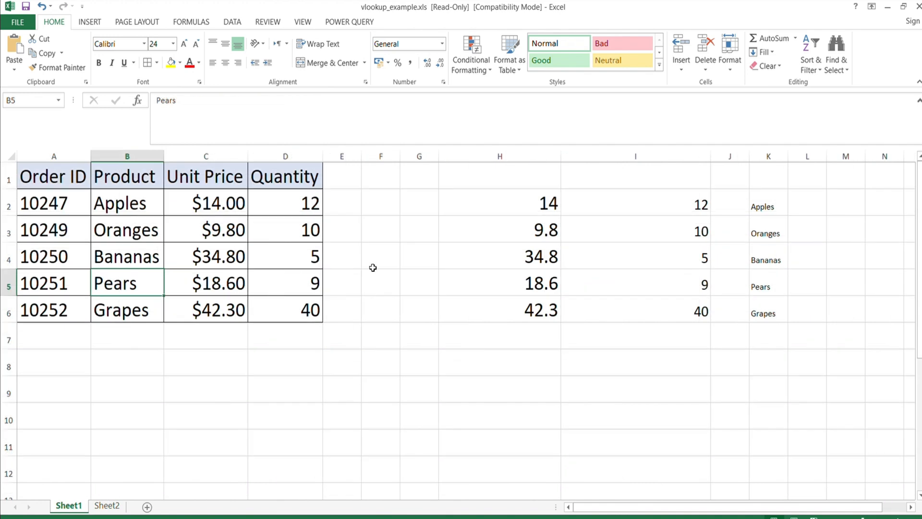
left_click(375, 269)
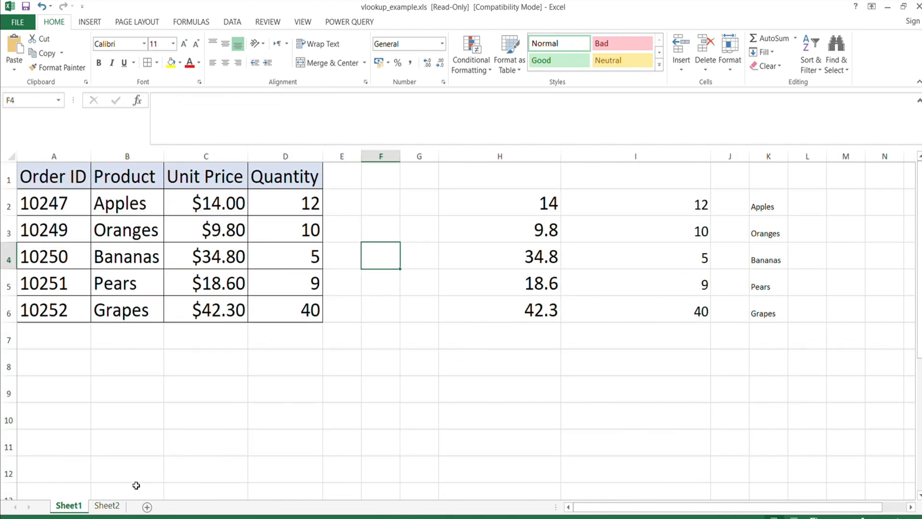
left_click(107, 508)
left_click(180, 166)
left_click(198, 186)
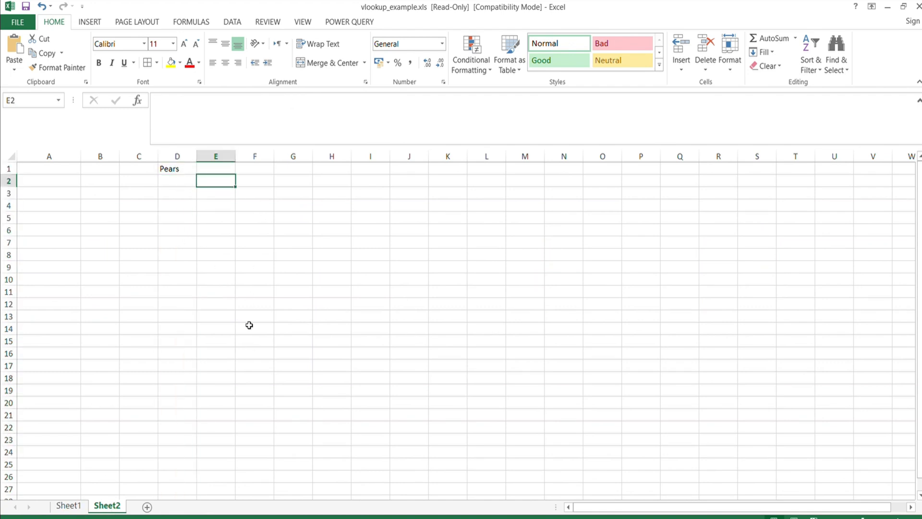
left_click(266, 277)
Increase the font size of cell D1 on Sheet2 to 18.
left_click(189, 168)
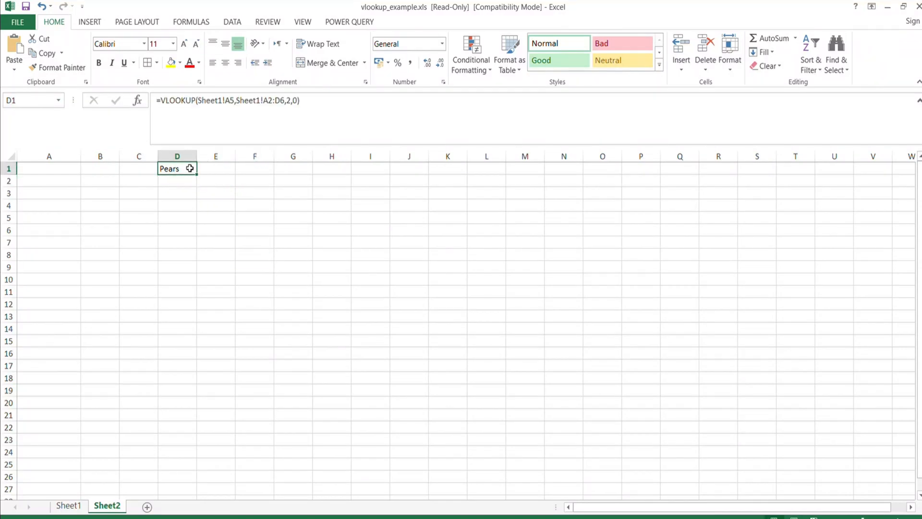
left_click(183, 44)
left_click(183, 44)
left_click(184, 44)
left_click(183, 44)
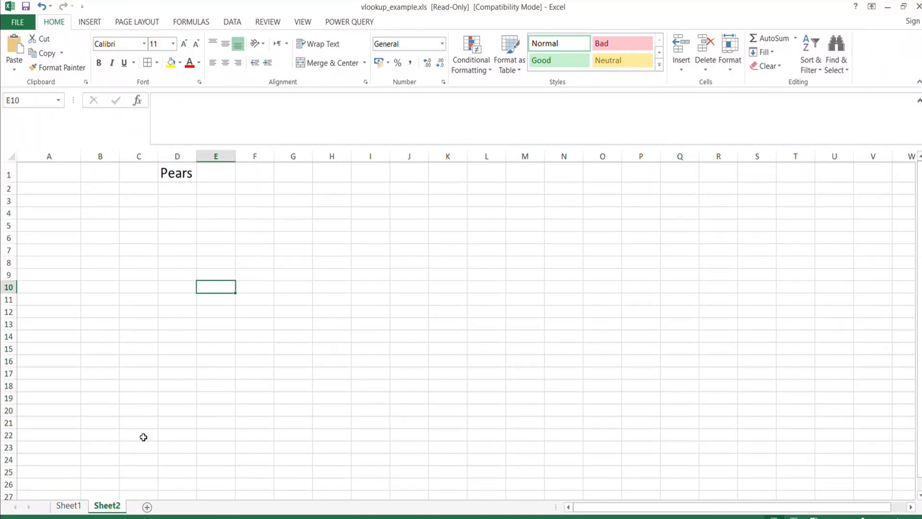
Change the column index in Sheet2's D1 formula to 3, giving =VLOOKUP(Sheet1!A5,Sheet1!A2:D6,3,0).
left_click(69, 506)
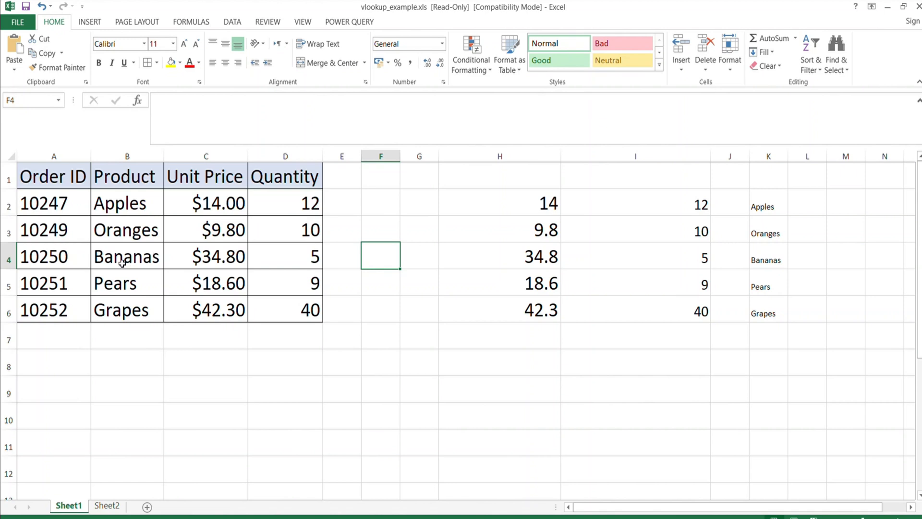
left_click(120, 504)
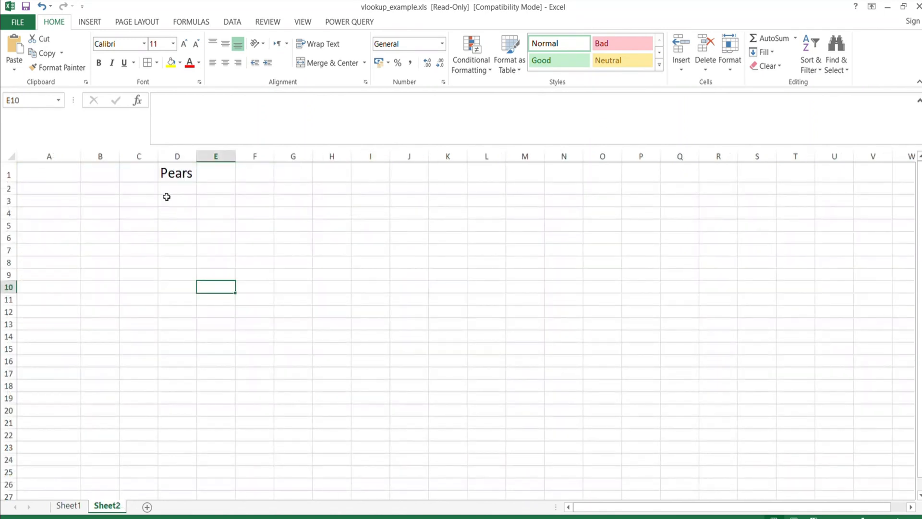
left_click(177, 173)
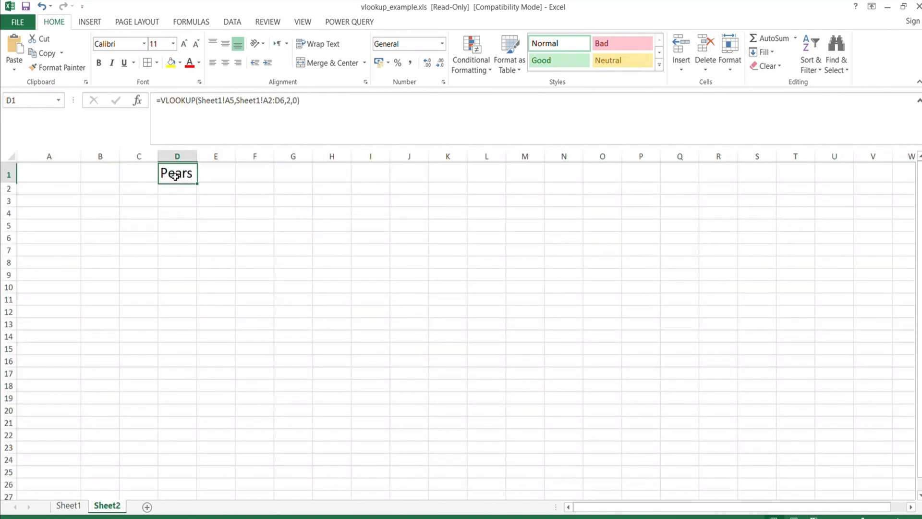
left_click(292, 104)
key("BackSpace")
type("3")
key("Return")
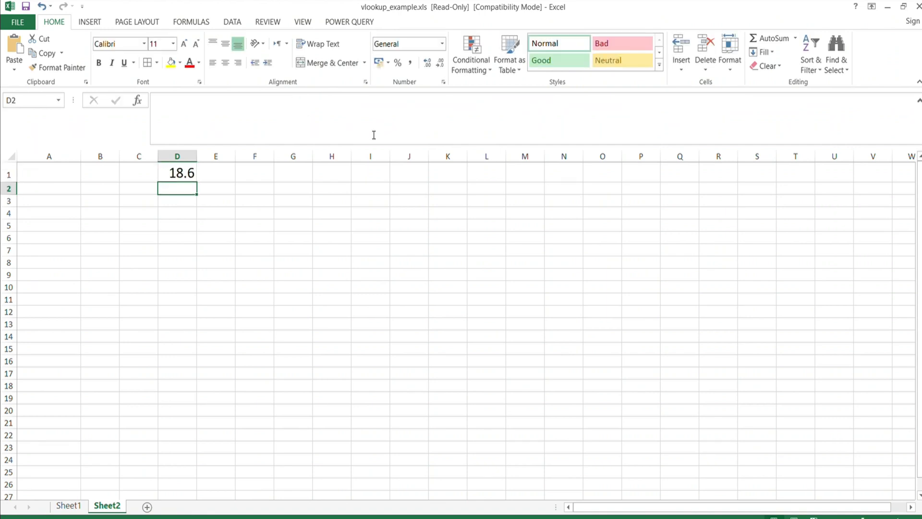
left_click(189, 174)
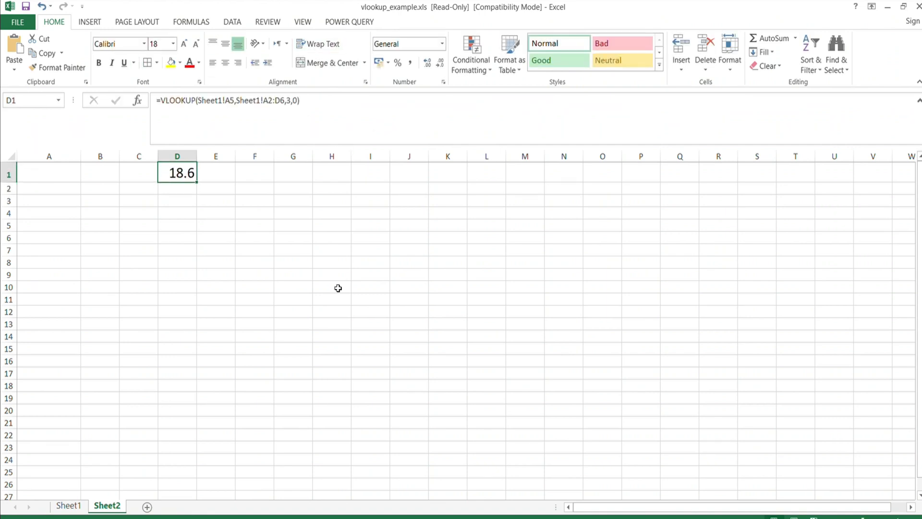
left_click(293, 225)
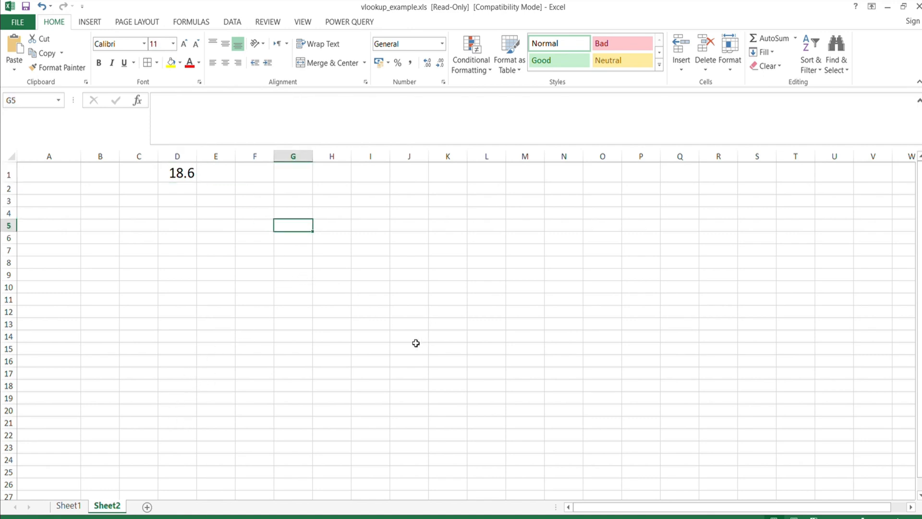
Create a new blank workbook.
left_click(16, 24)
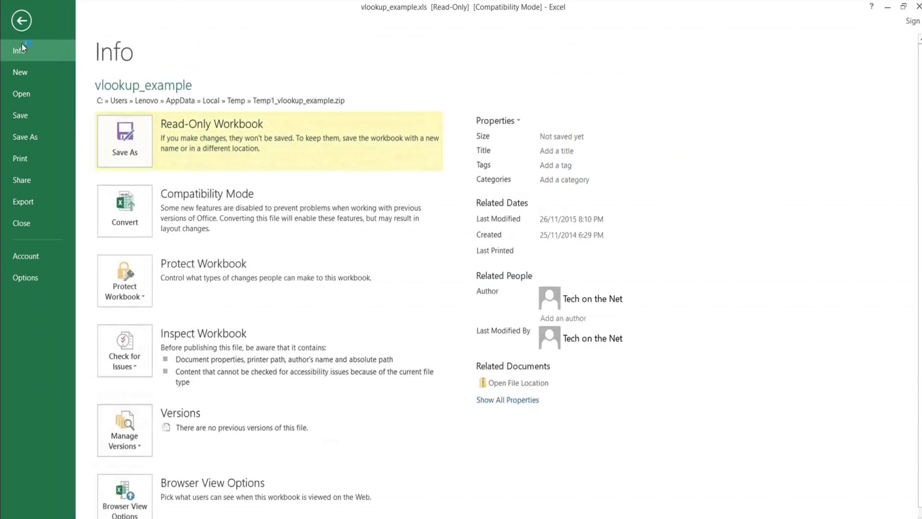
left_click(22, 74)
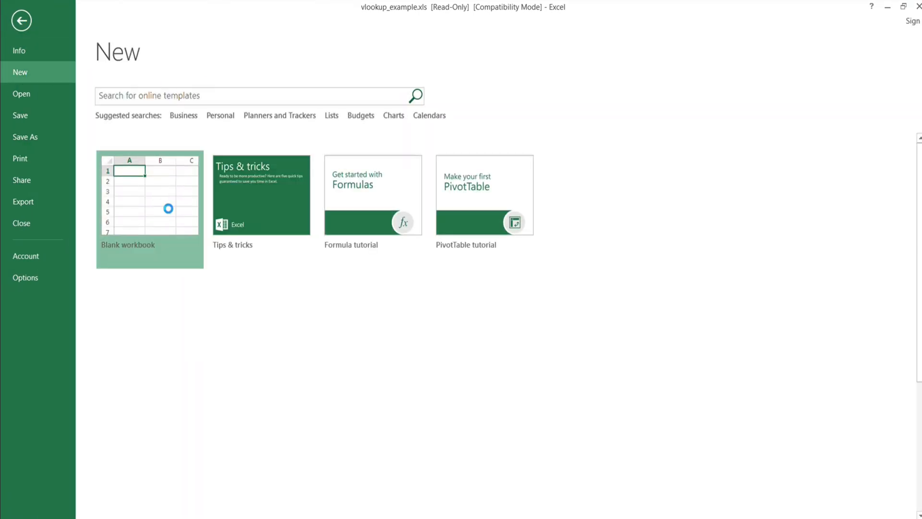
left_click(167, 205)
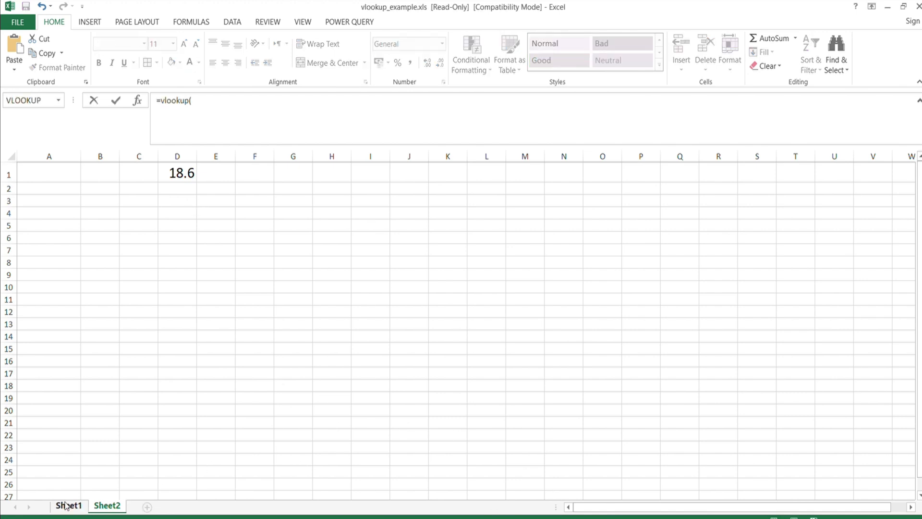
left_click(69, 505)
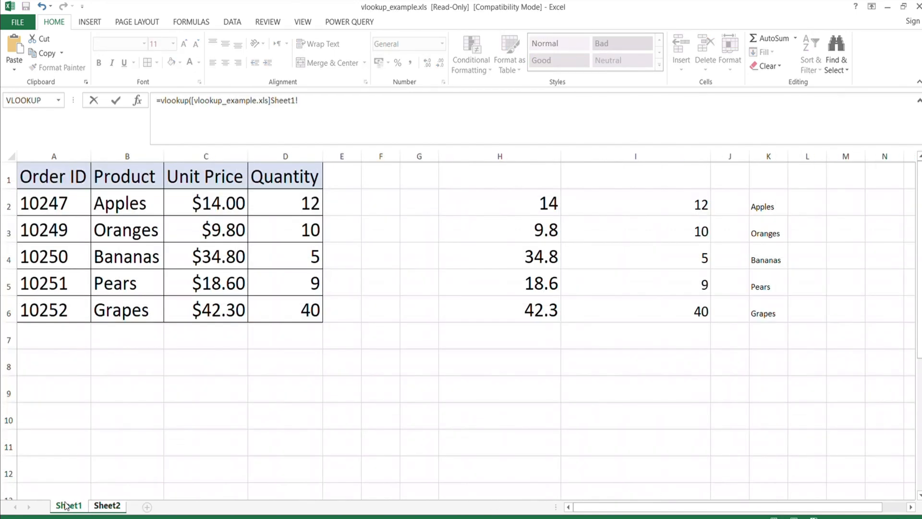
left_click(56, 309)
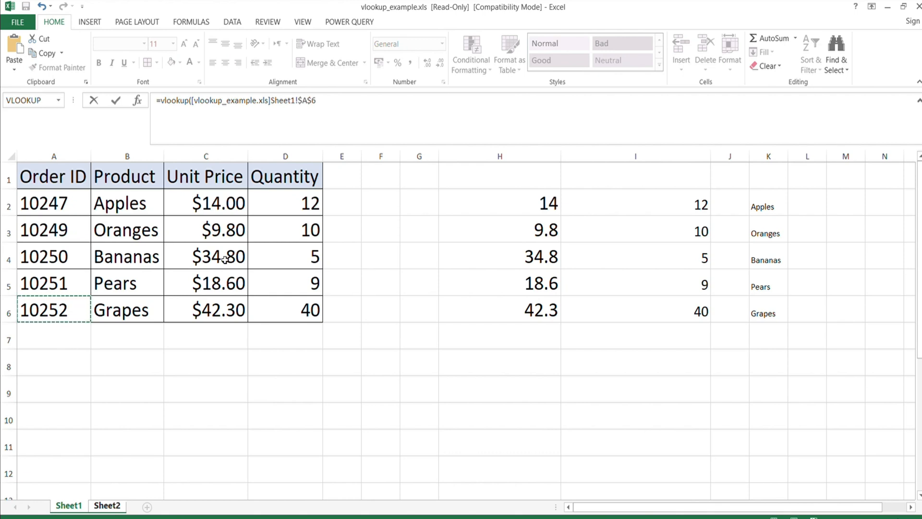
left_click(346, 107)
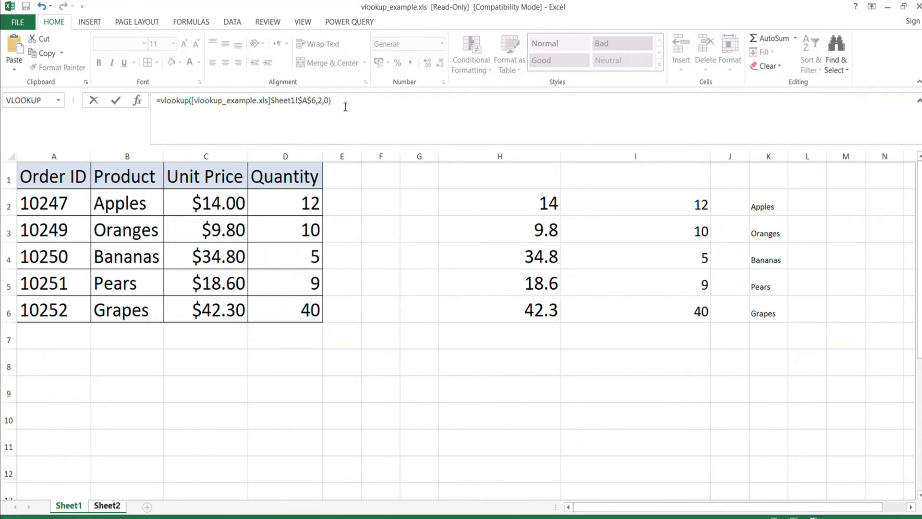
key("Escape")
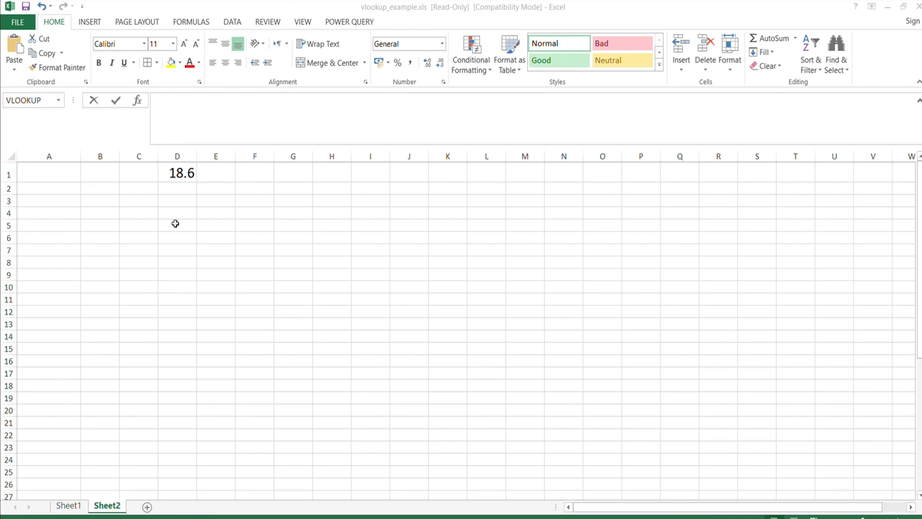
Try a VLOOKUP in the new workbook using $A$4 on Sheet1 of vlookup_example.xls as lookup value and that sheet's A2:D6 as the table.
type("=vlookup(")
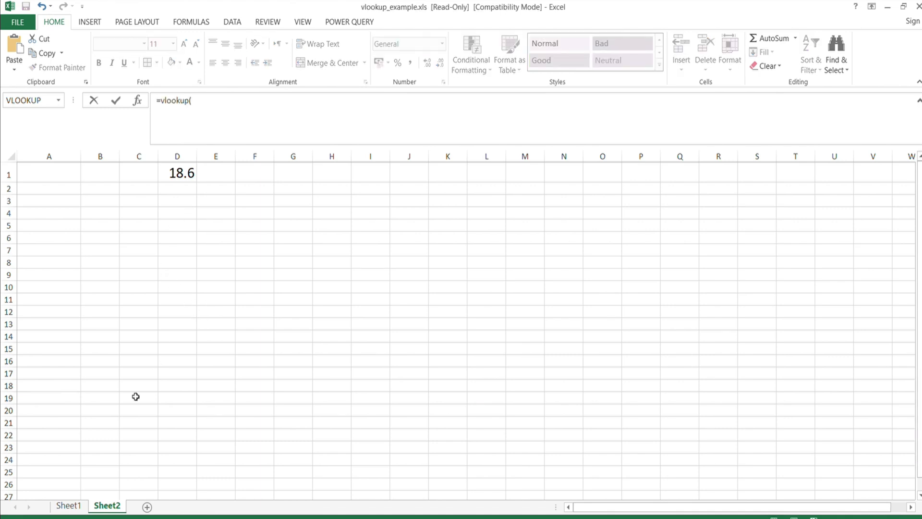
left_click(69, 508)
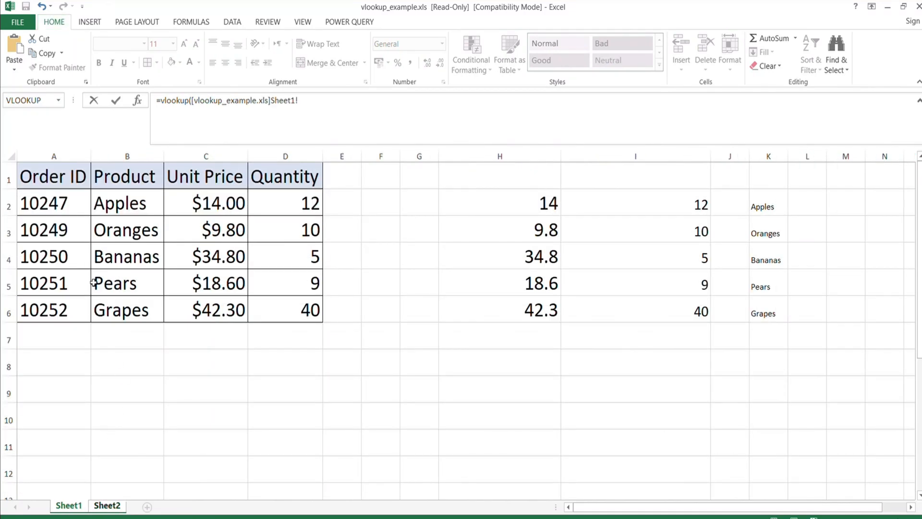
left_click(63, 263)
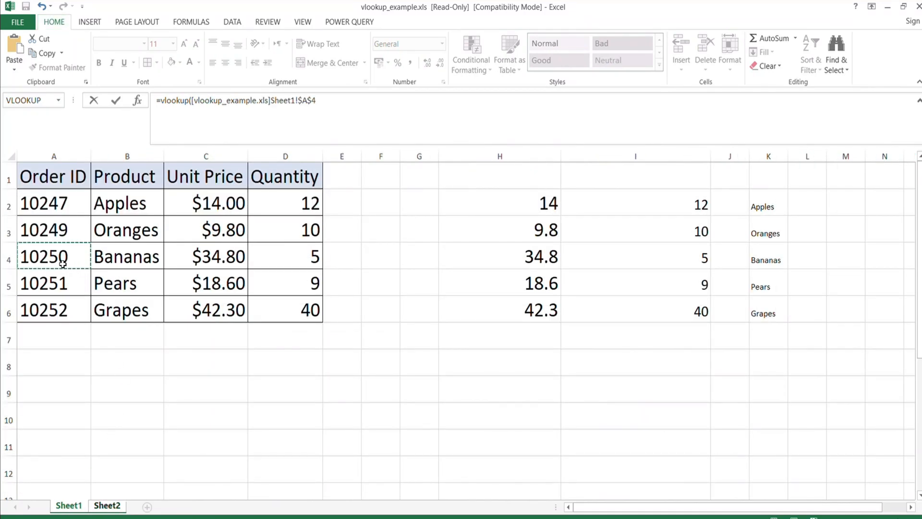
type(",")
left_click_drag(43, 204, 284, 308)
type(",")
key("Escape")
Enter =VLOOKUP(A3,A2:D6,4,0) in cell H9 of Sheet1 to look up the quantity for the order ID in A3.
left_click(542, 387)
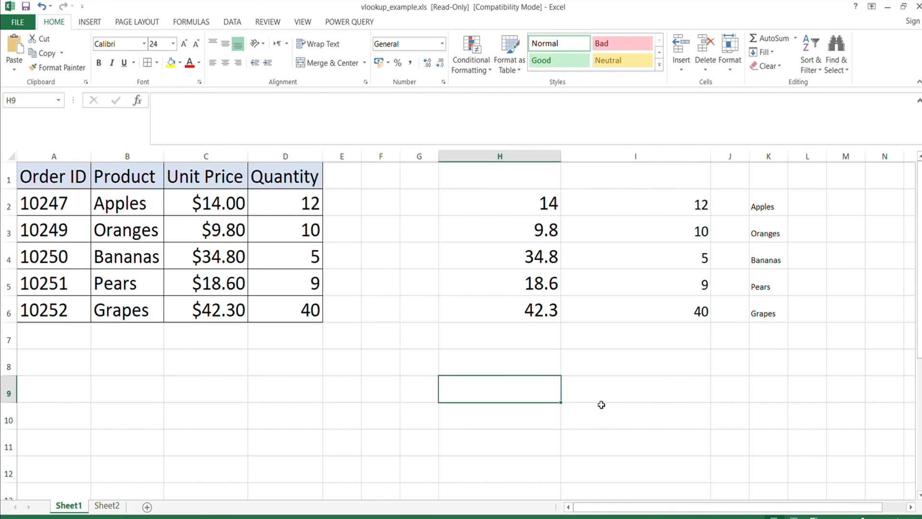
type("=v")
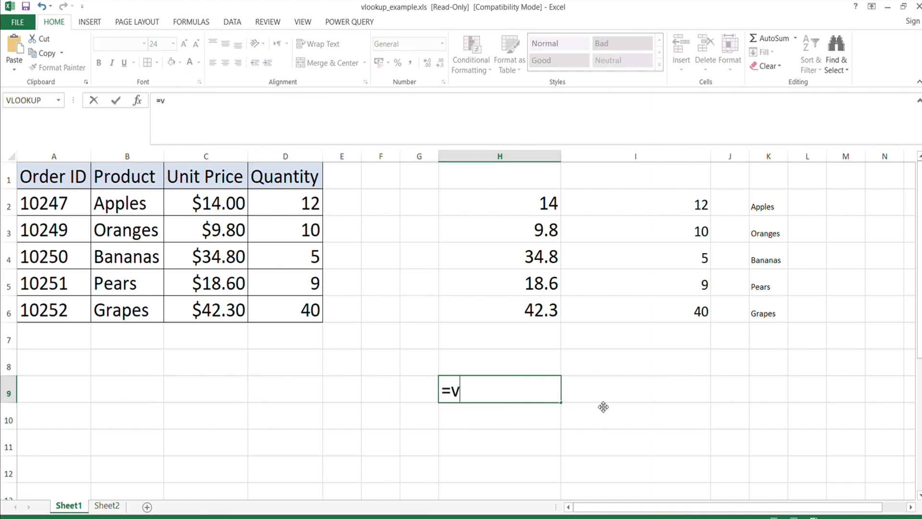
type("looku")
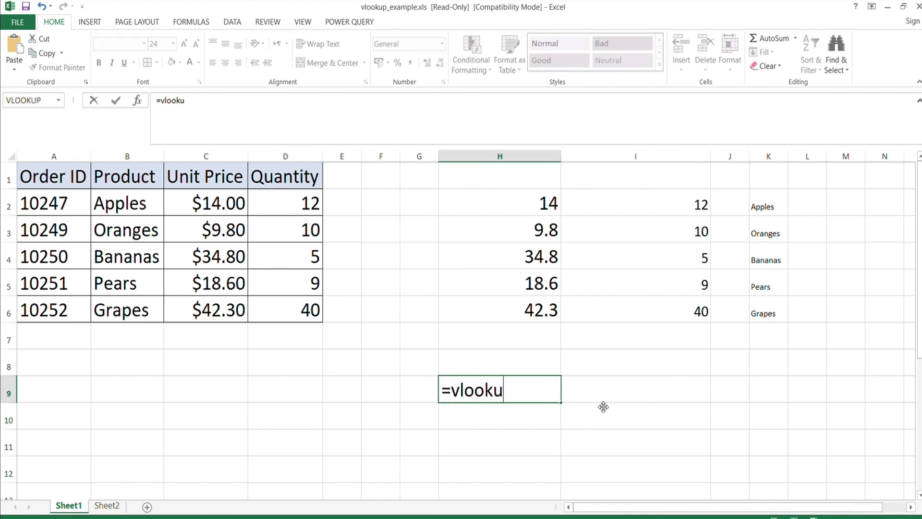
type("p(")
left_click(563, 162)
left_click(58, 230)
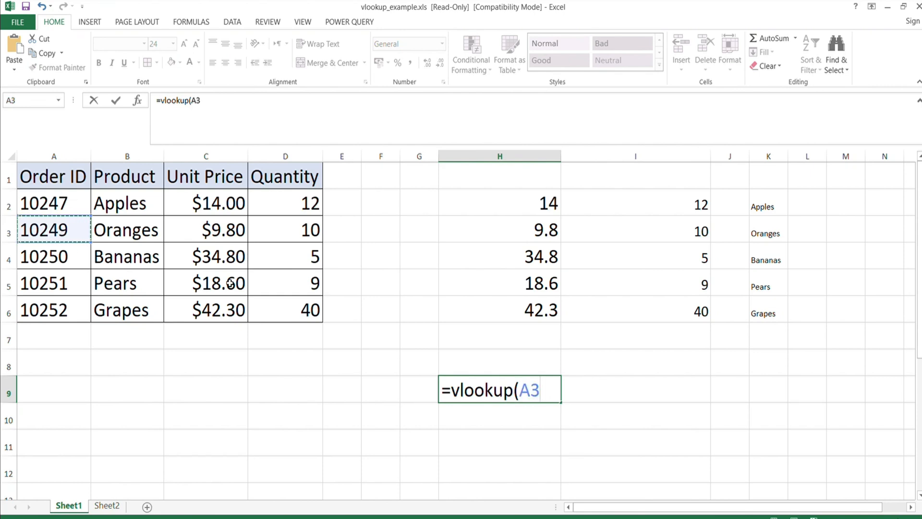
type(",")
left_click_drag(48, 199, 288, 306)
type(",")
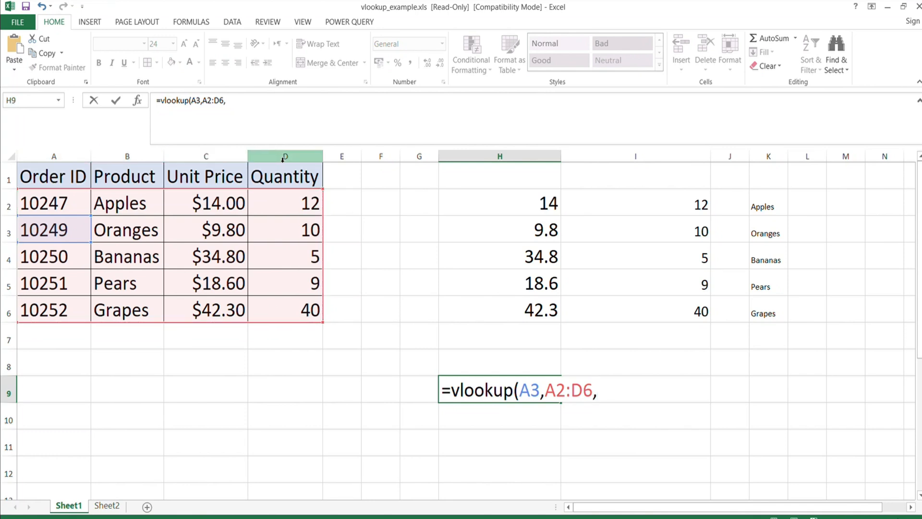
type("4,0")
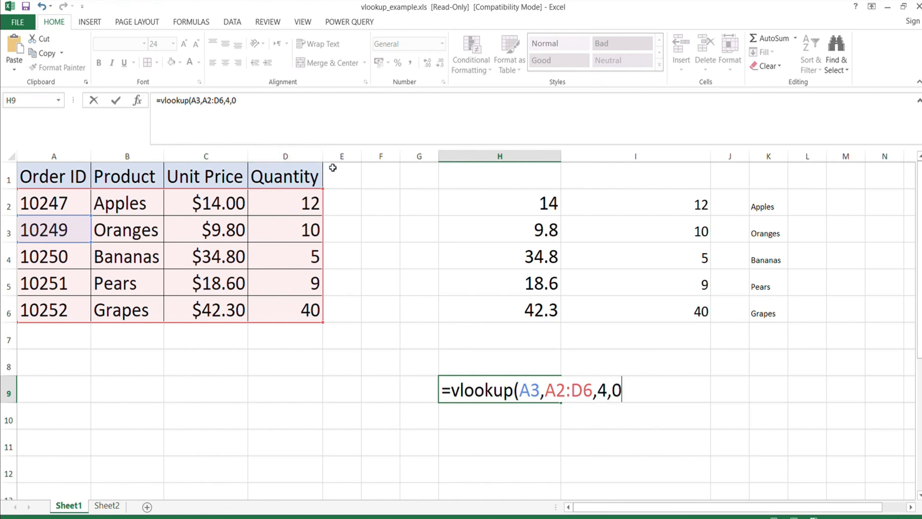
type(")")
key("Return")
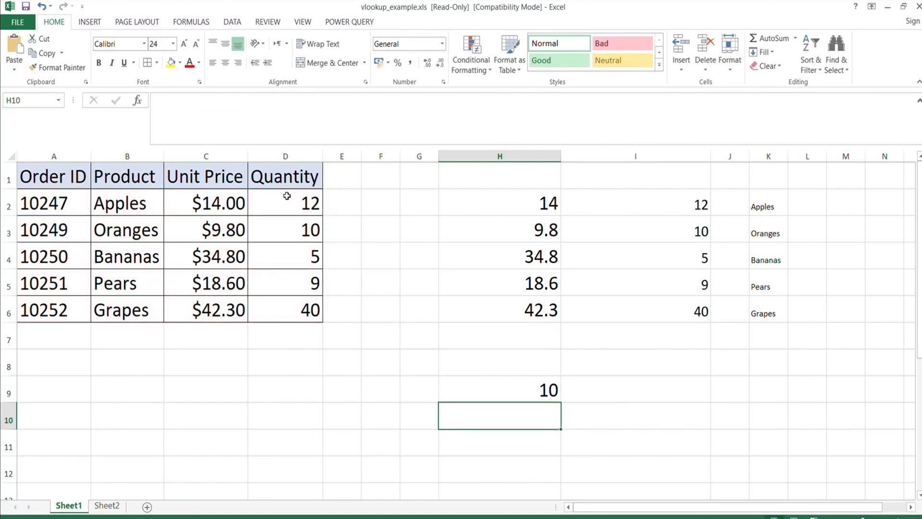
Open the VLOOKUP formula in cell H9 to examine its arguments and highlighted ranges.
left_click(508, 391)
double_click(508, 392)
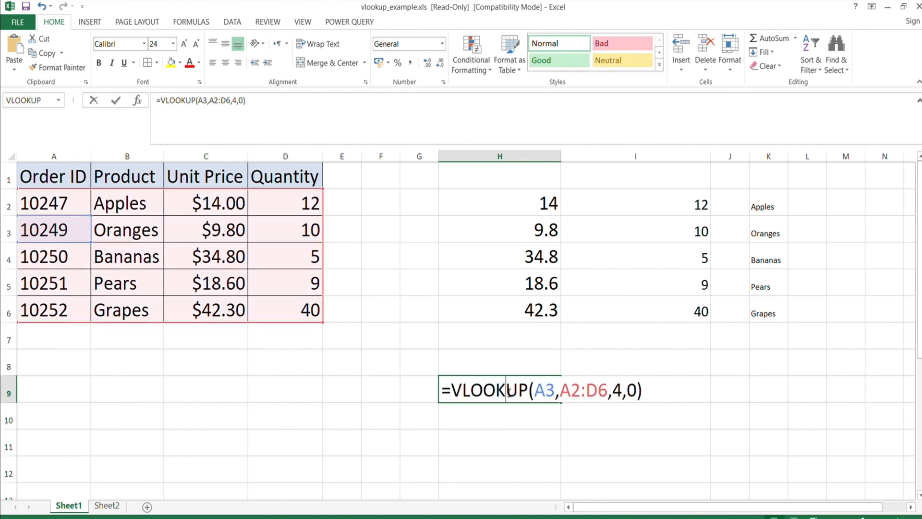